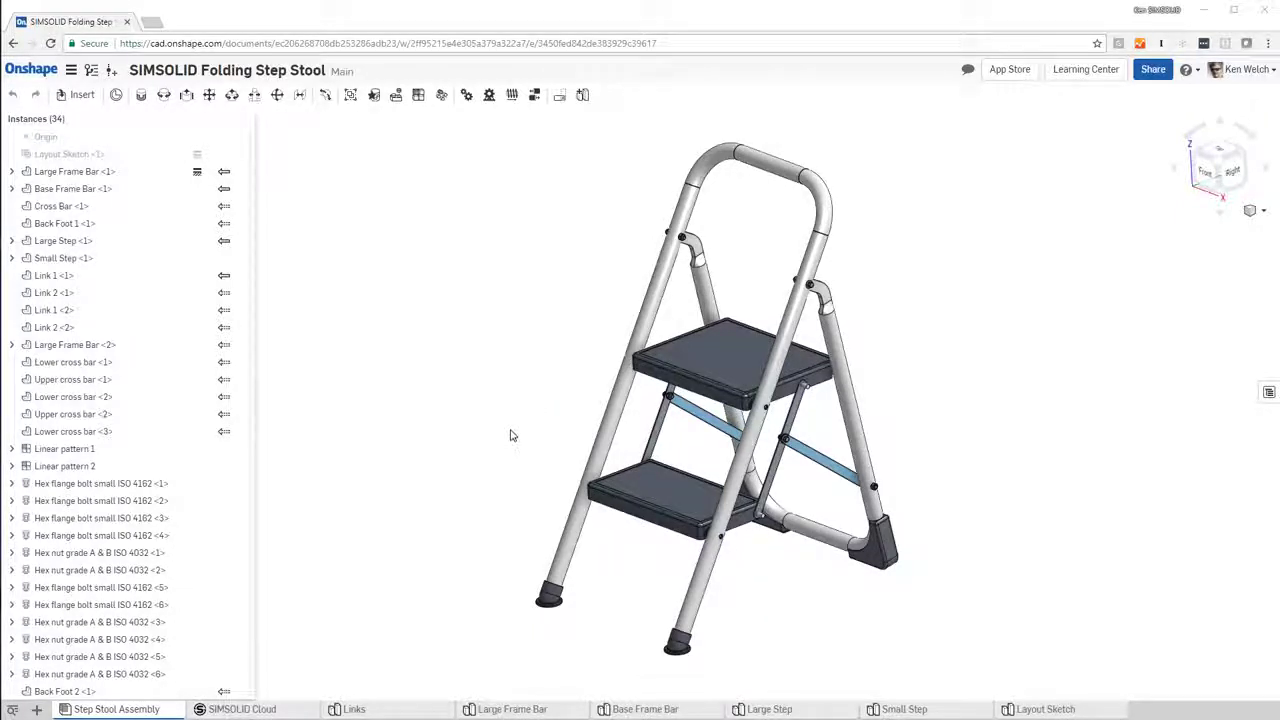
- Orbit the folding step stool assembly to see it from another angle
mouse_move(524, 434)
right_mouse_down()
mouse_move(480, 443)
mouse_move(549, 420)
mouse_move(519, 427)
mouse_move(528, 437)
mouse_move(514, 445)
right_mouse_up()
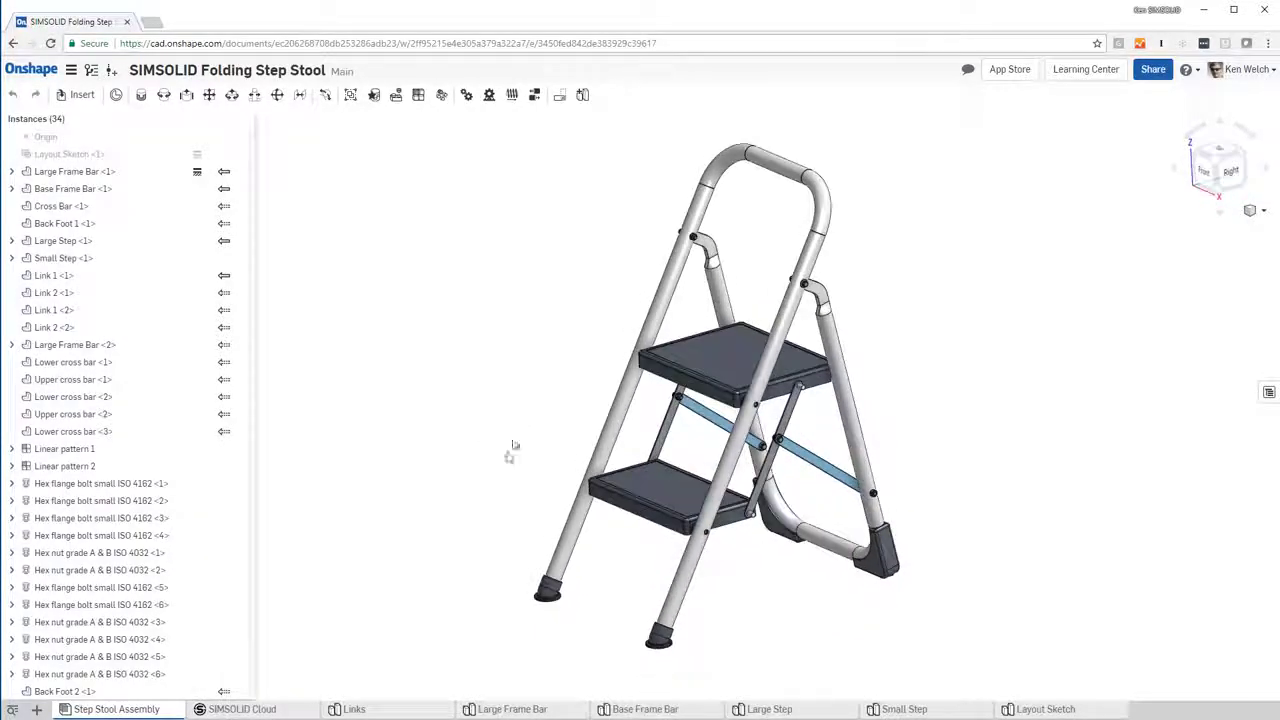
- Open the stool's SimSolid project and display the gravity load and lower-step force load
left_click(267, 712)
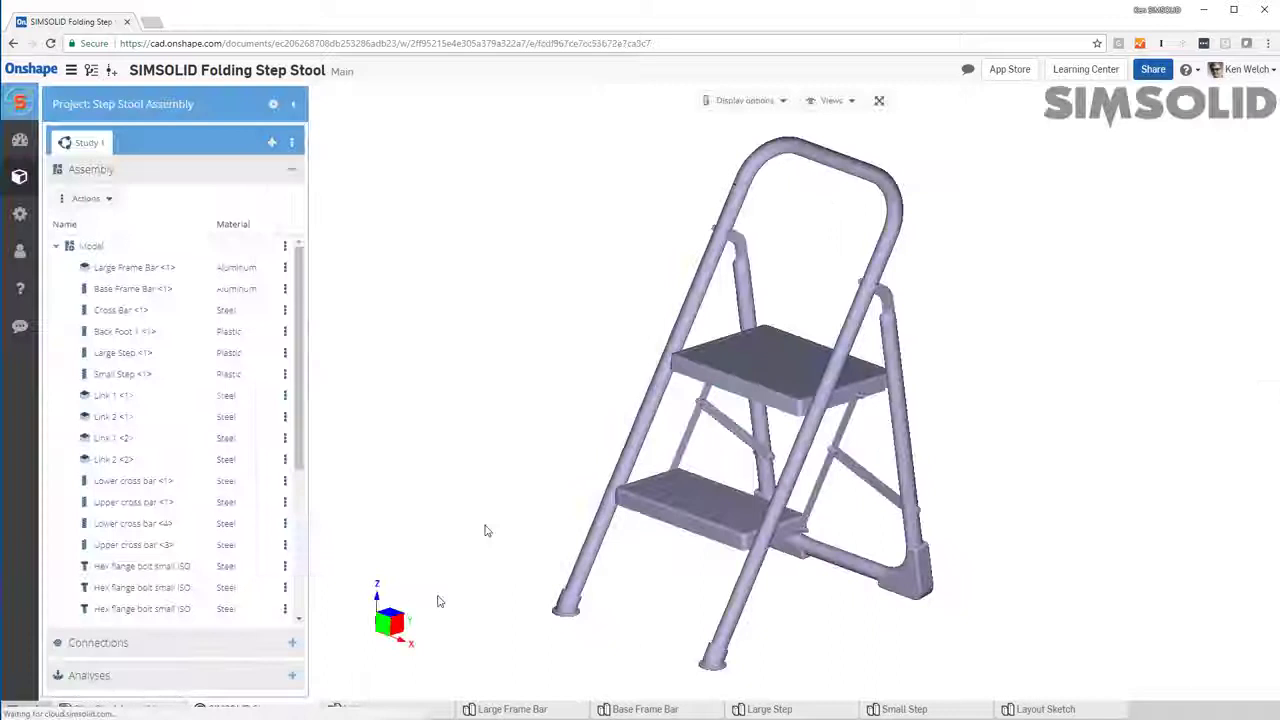
mouse_move(586, 397)
right_mouse_down()
mouse_move(543, 408)
mouse_move(566, 397)
right_mouse_up()
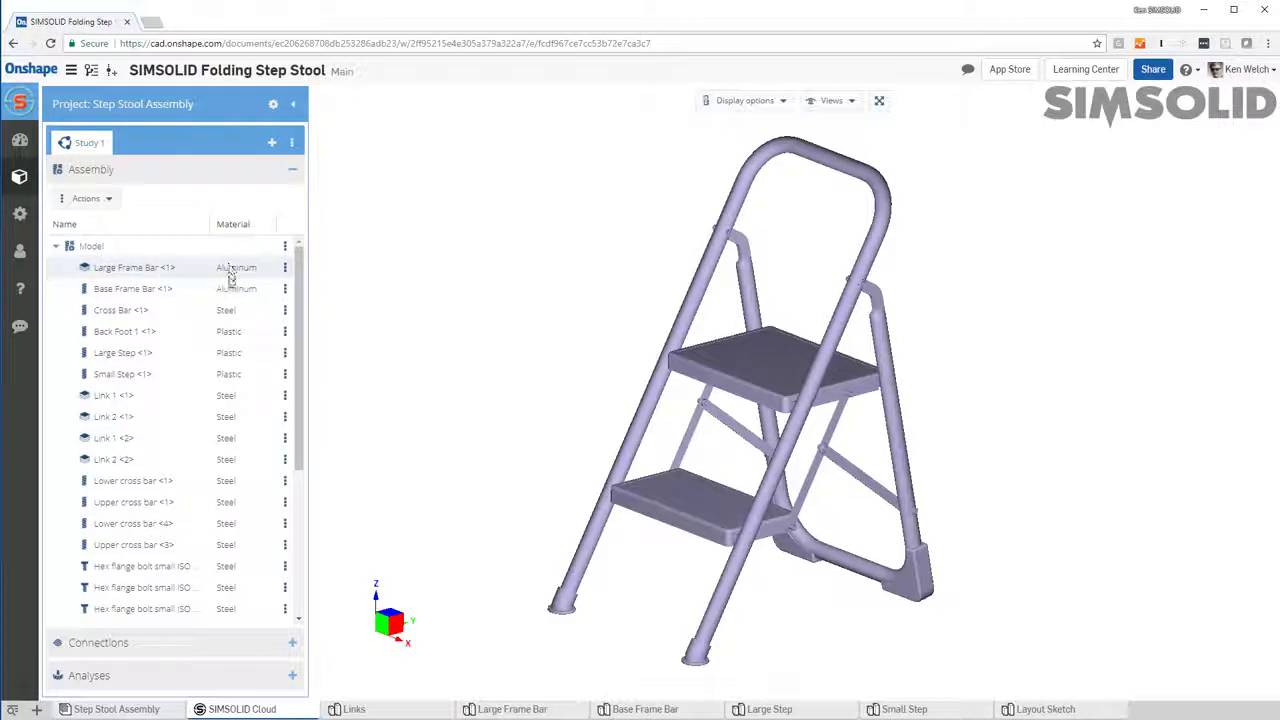
left_click(170, 648)
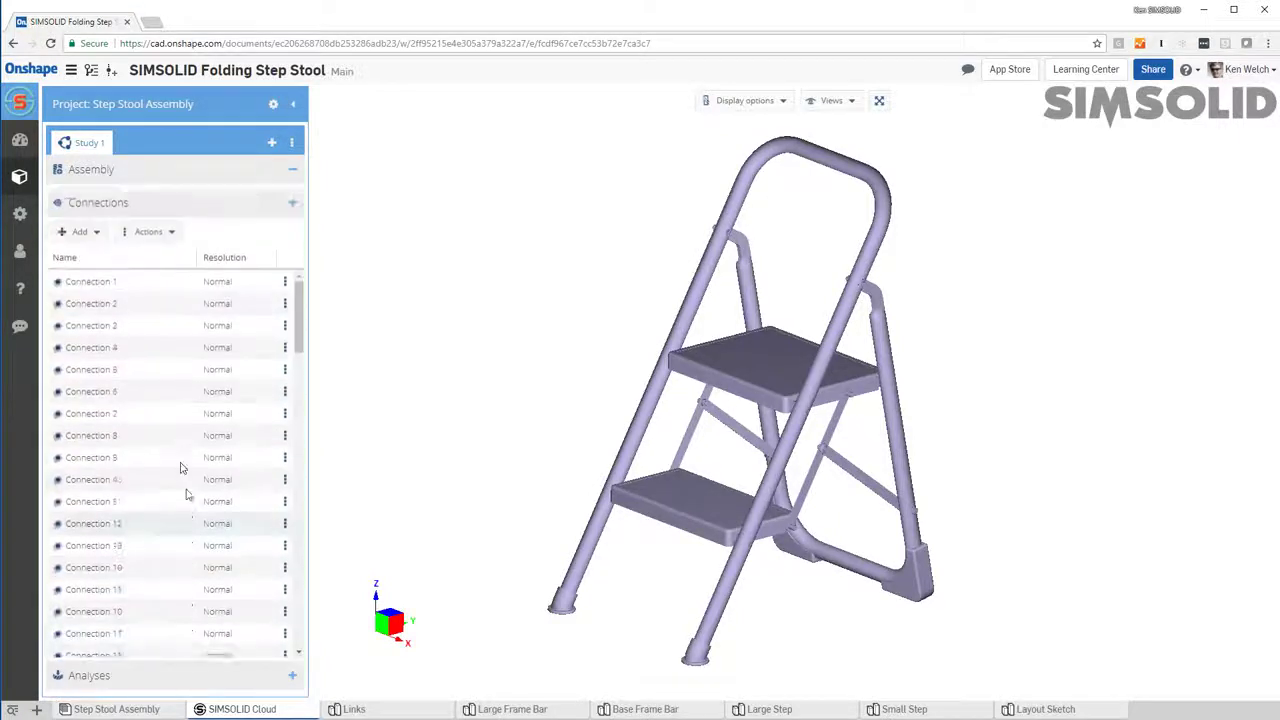
left_click(170, 675)
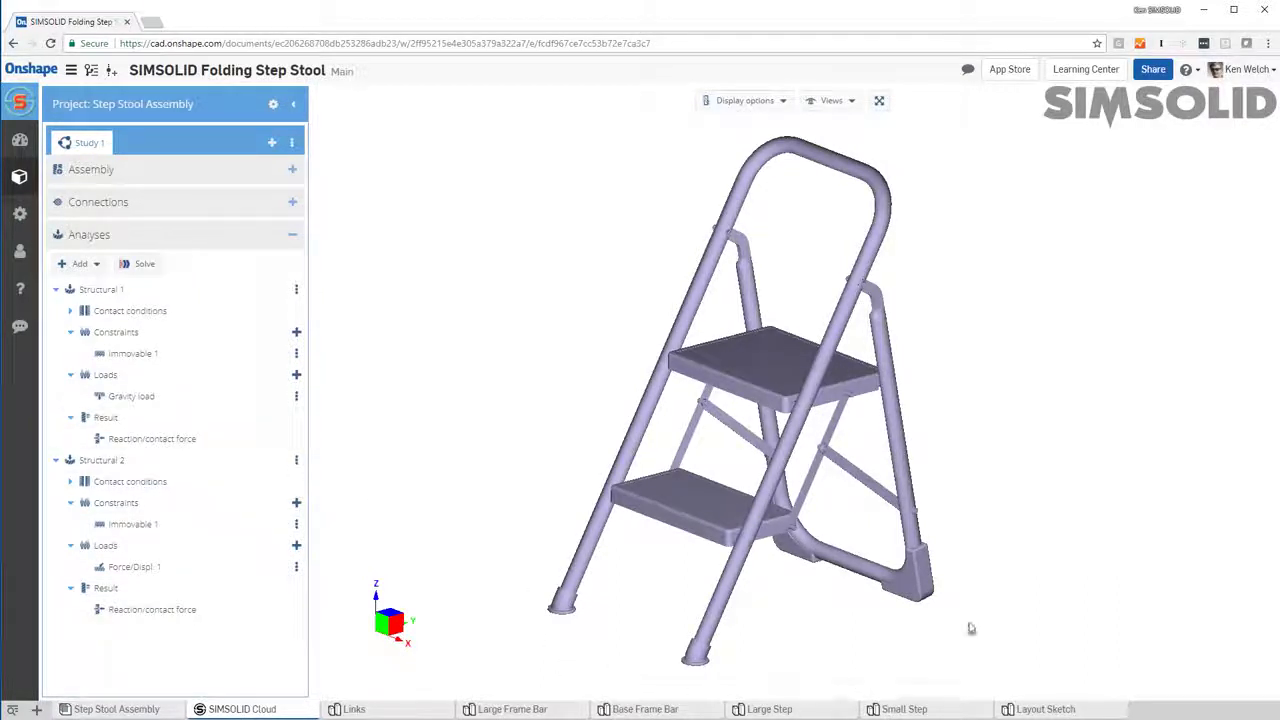
left_click(141, 401)
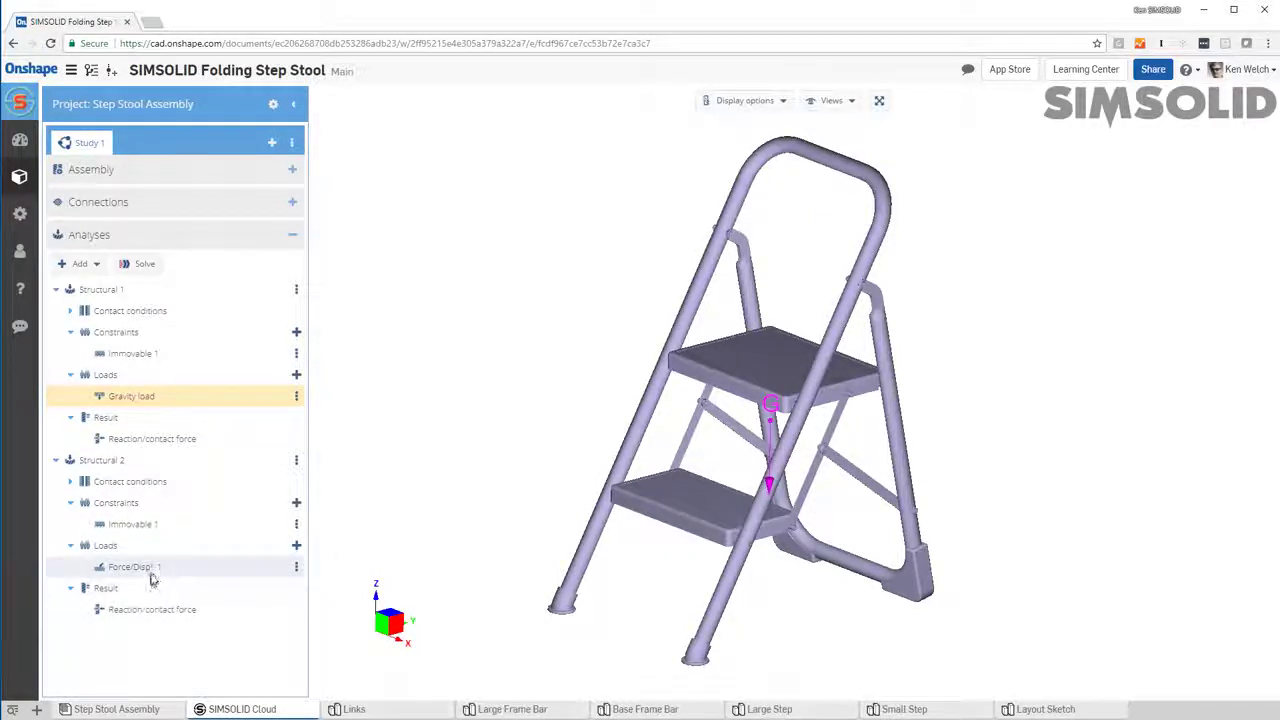
left_click(150, 568)
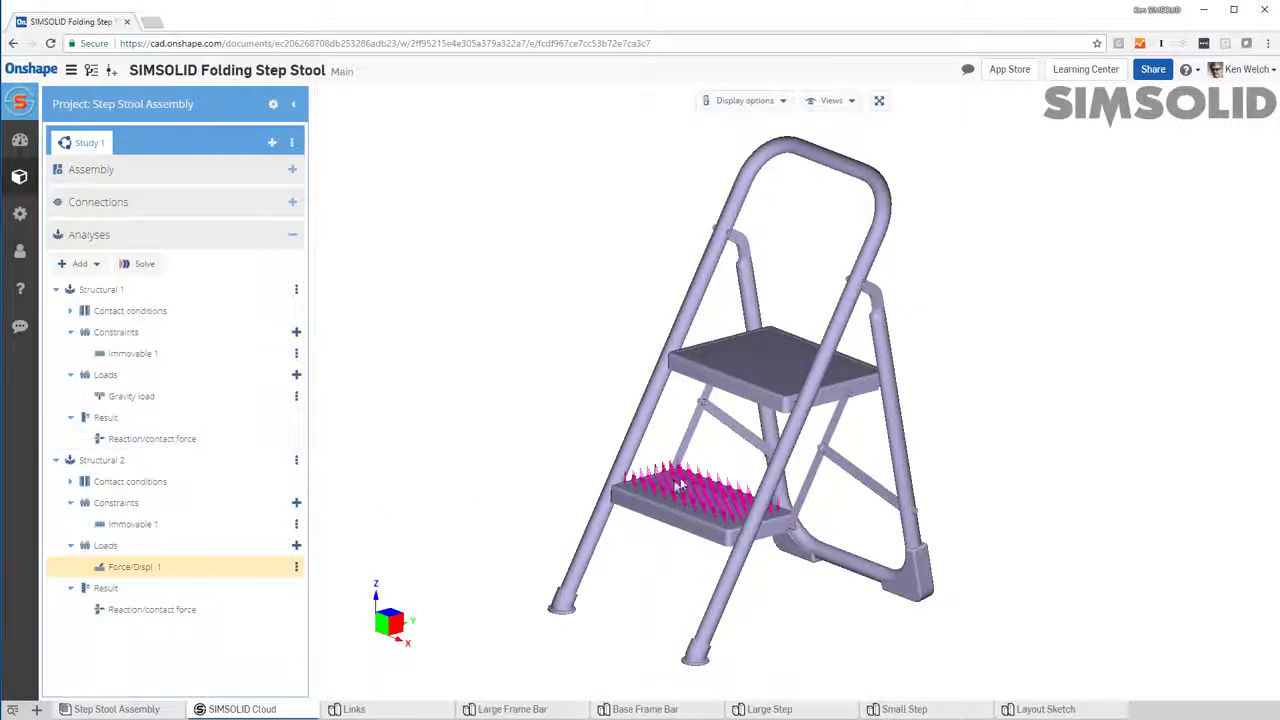
- Open Structural 1's reaction/contact force results and show the first foot support's reaction
left_click(183, 446)
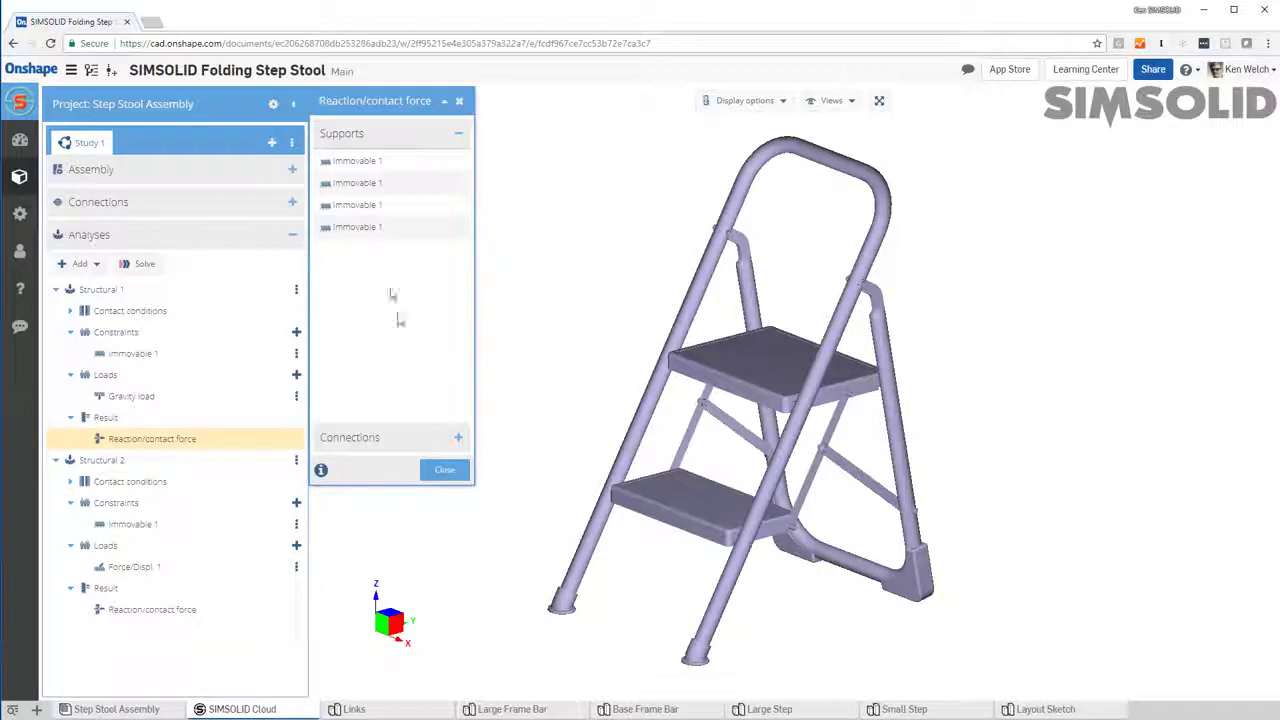
left_click(380, 135)
left_click(380, 436)
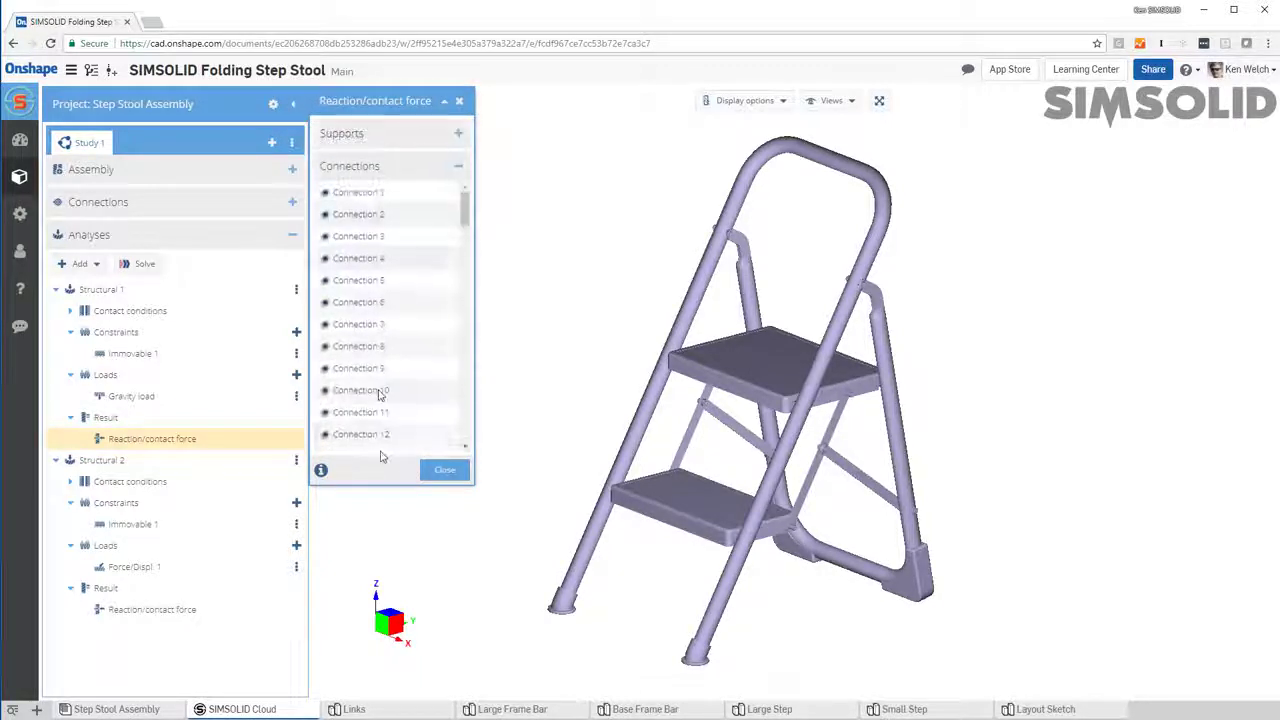
left_click(363, 143)
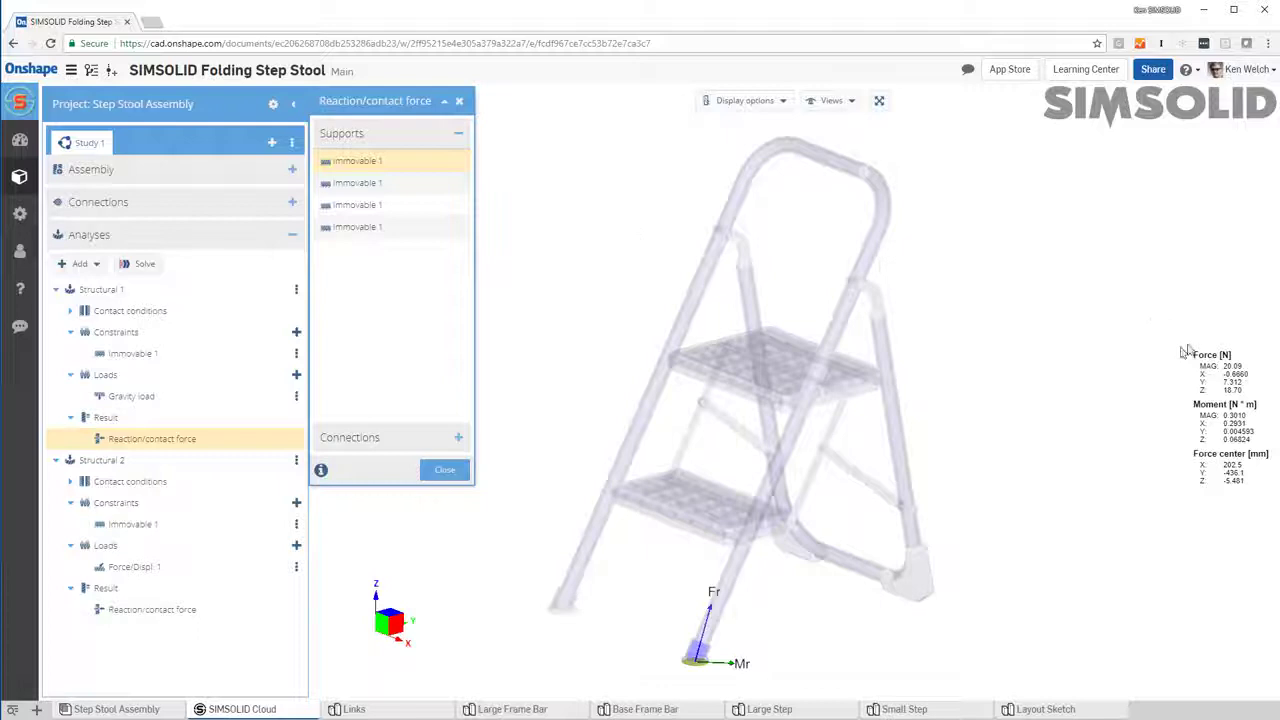
mouse_move(1125, 328)
left_mouse_down()
mouse_move(540, 196)
mouse_move(528, 181)
left_mouse_up()
- Compare reactions at all four foot supports, roughly 20–28 N each
left_click(368, 184)
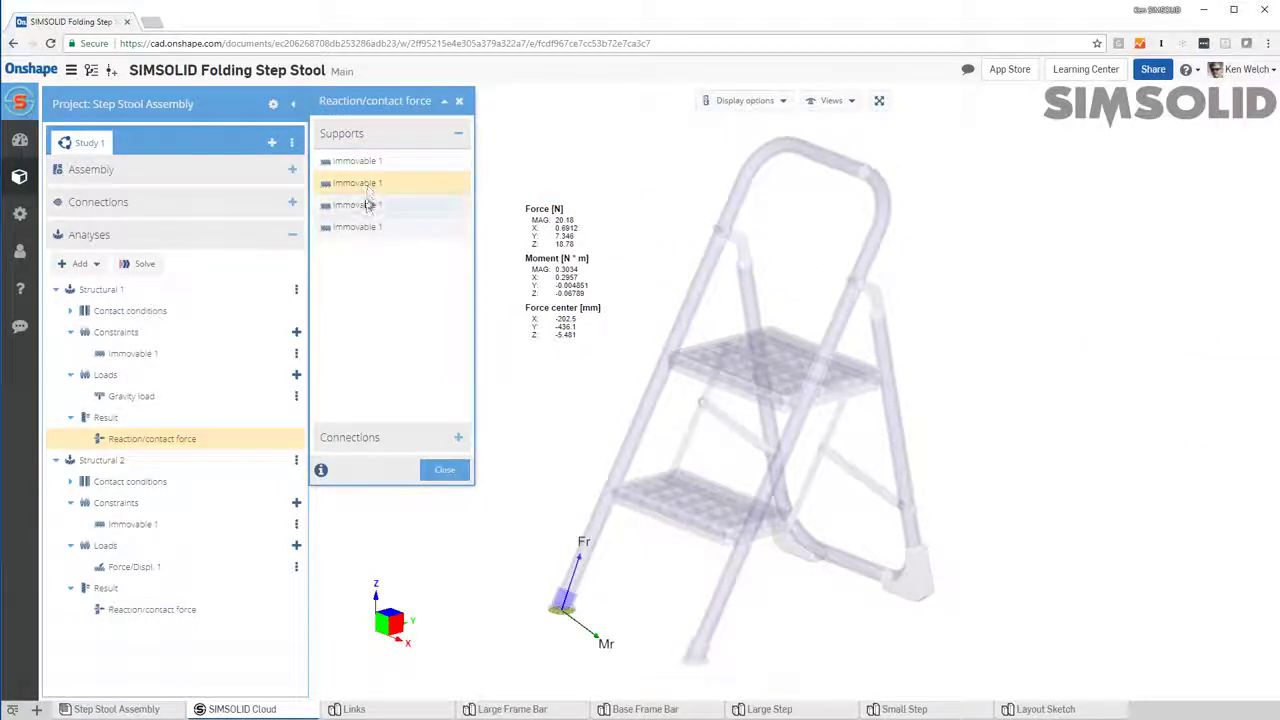
left_click(368, 207)
left_click(360, 230)
left_click(360, 206)
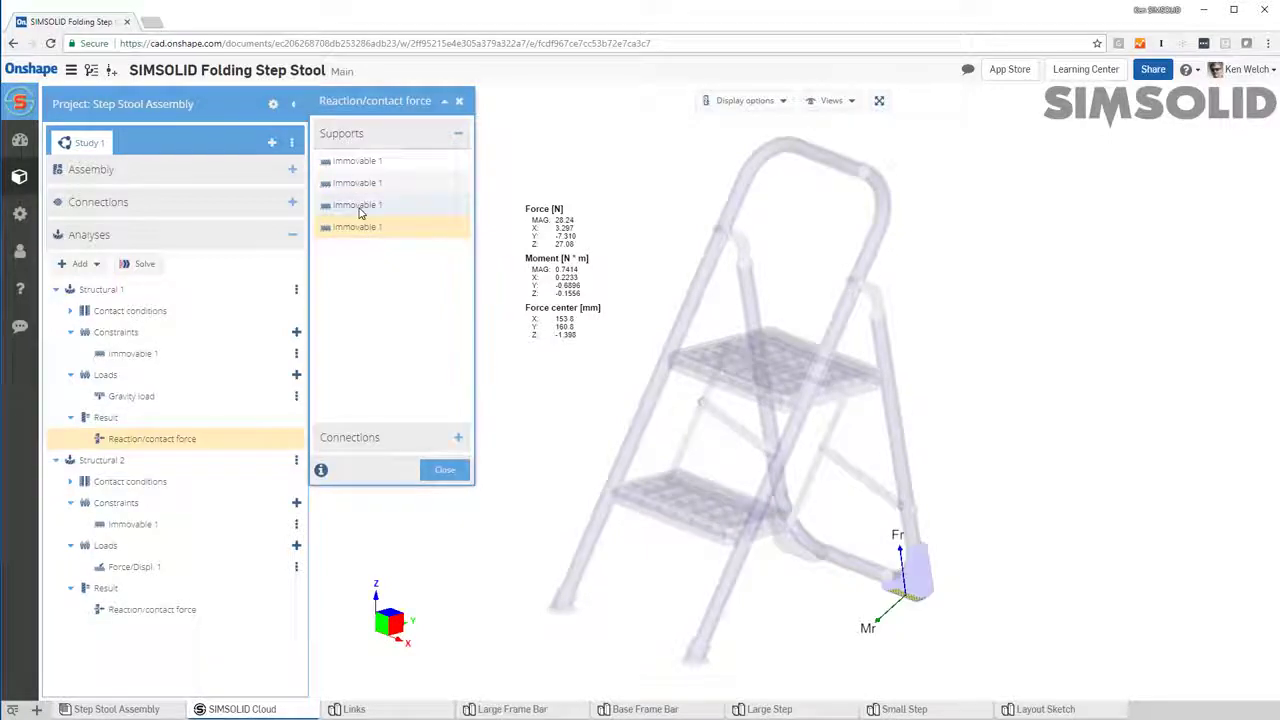
left_click(361, 186)
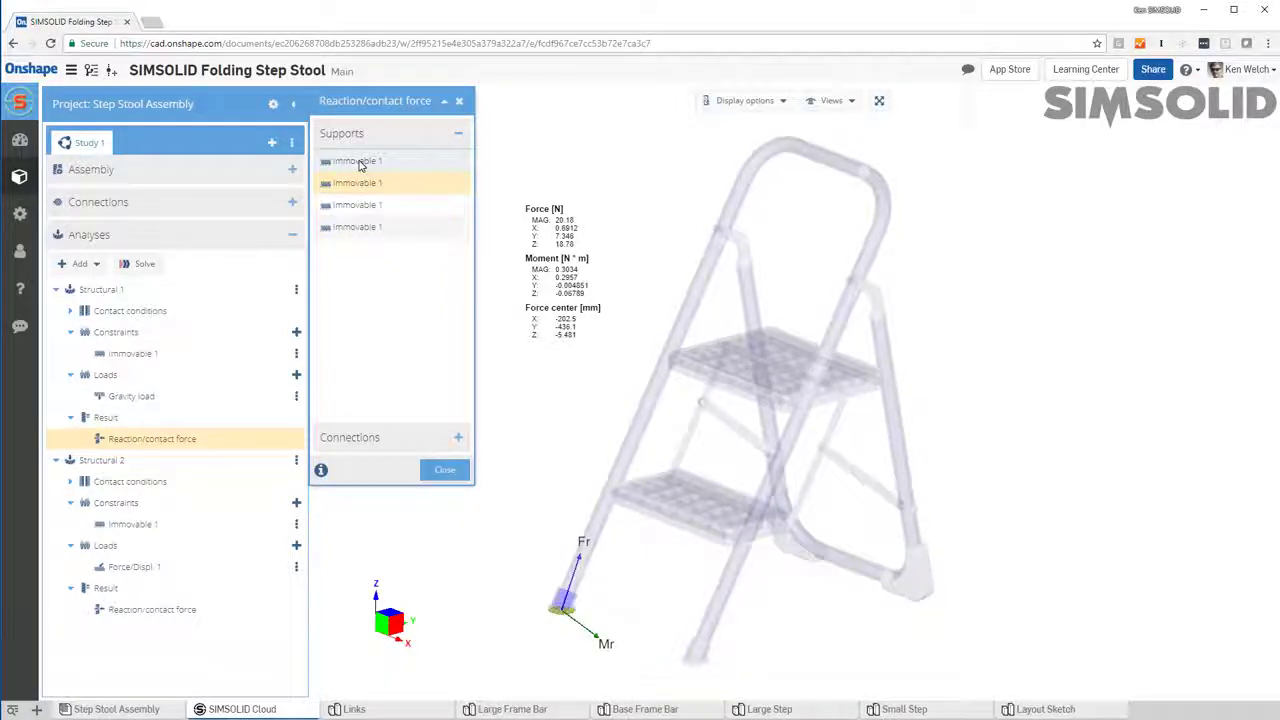
left_click(361, 165)
left_click(360, 183)
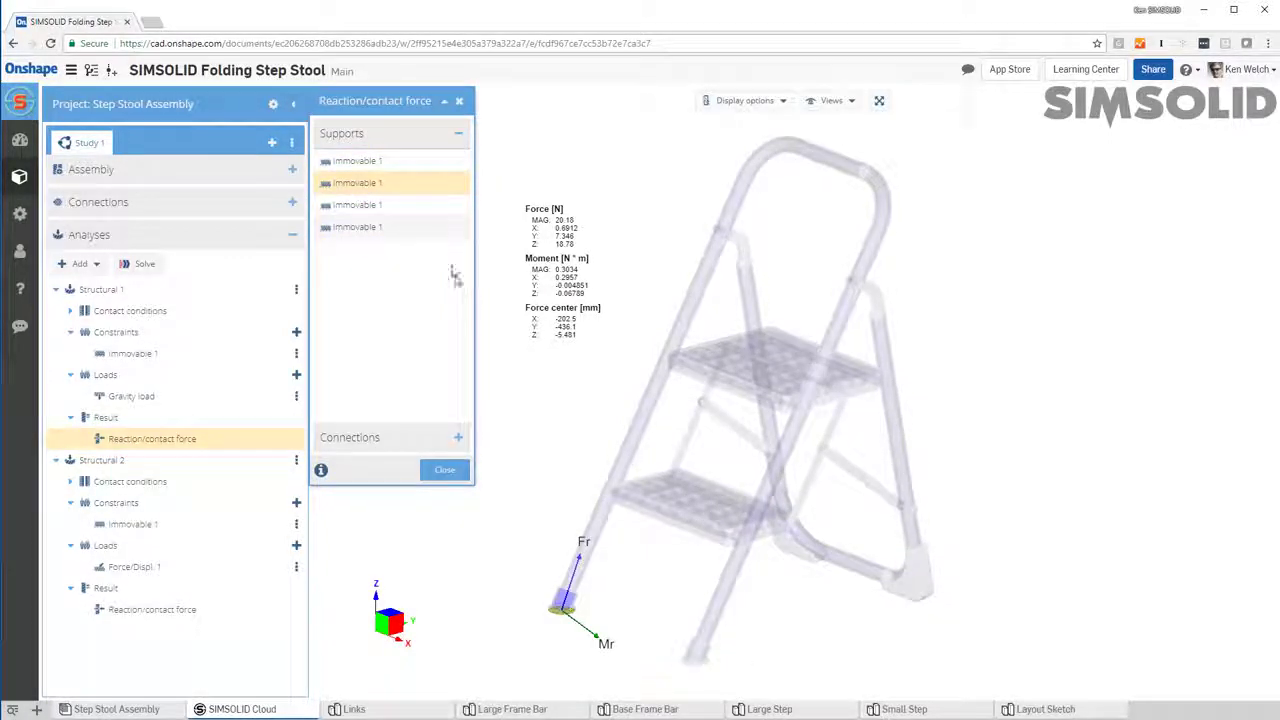
- Combine the four Immovable 1 foot-support reactions into a 91.76 N total
left_click(390, 165)
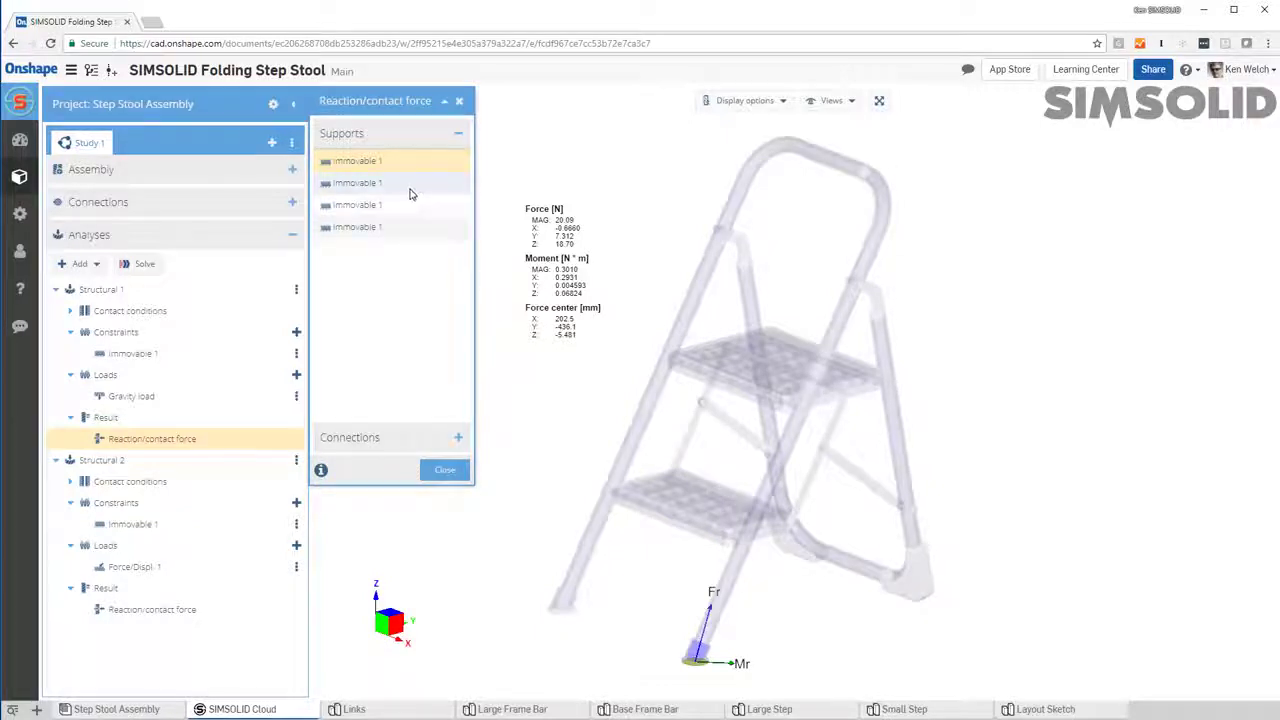
left_click(410, 185, "ctrl")
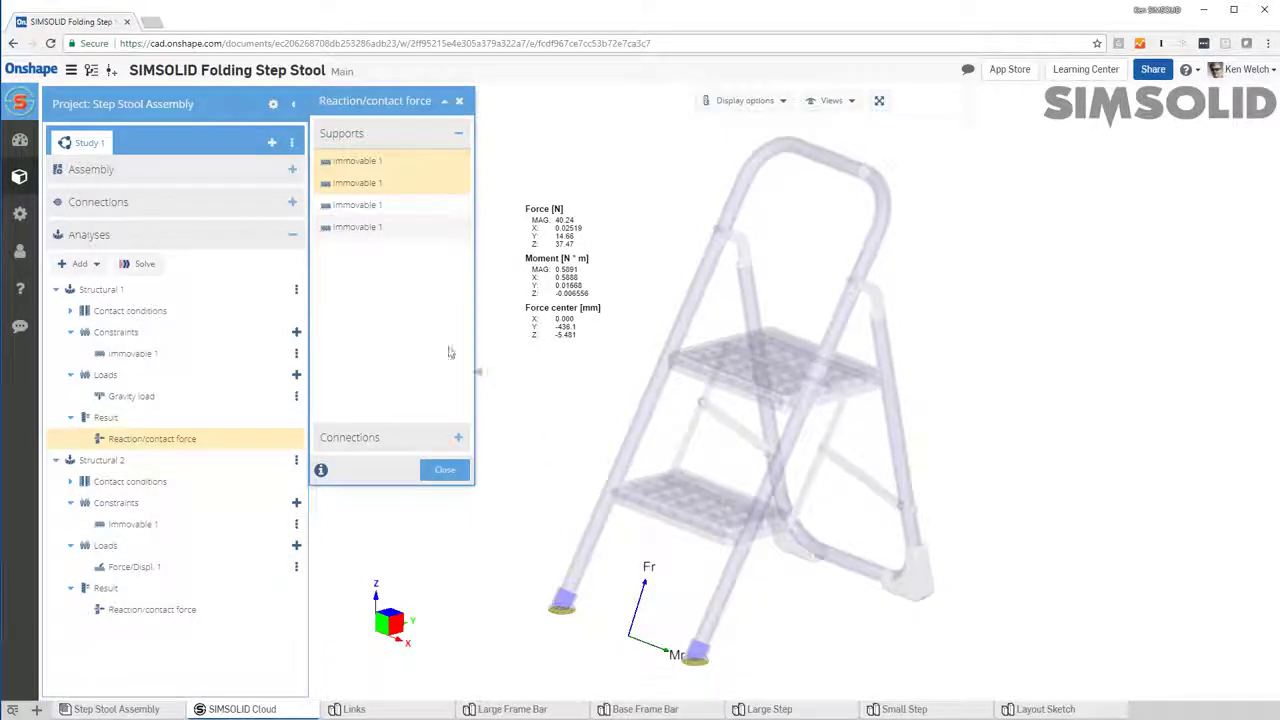
left_click(375, 229, "shift")
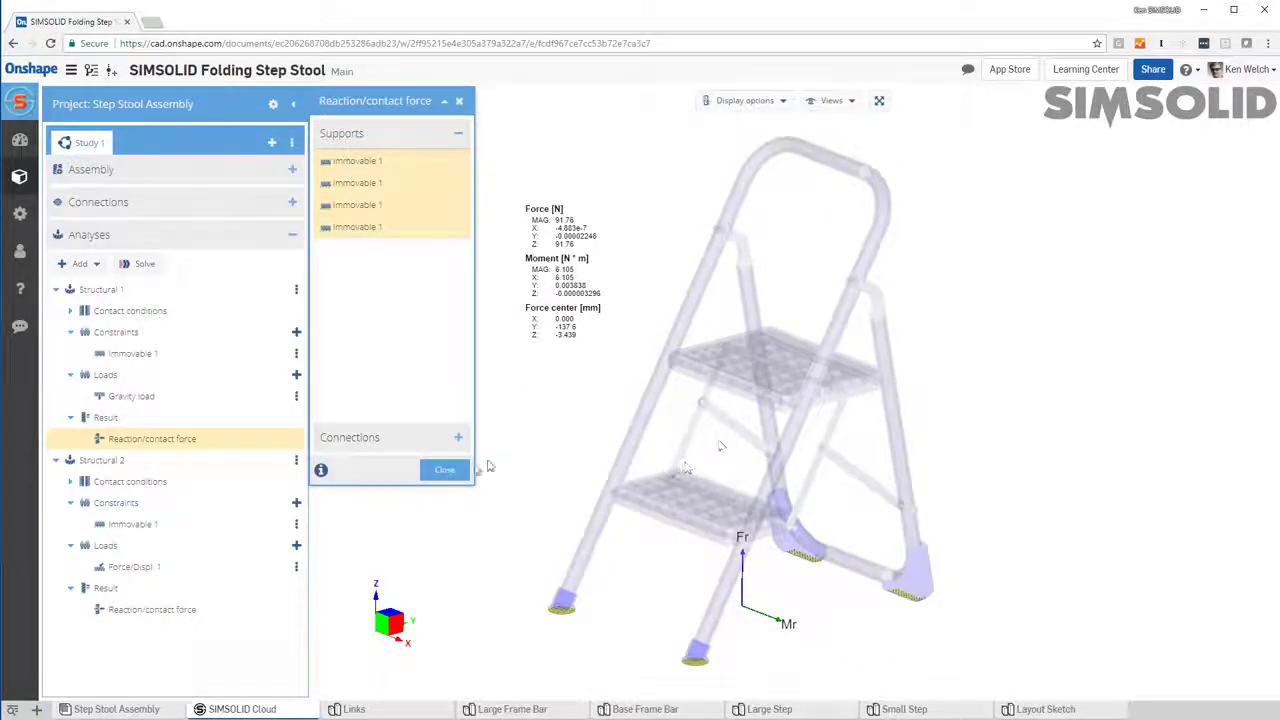
- Check the model Info weight reads 91.76 N, then close it
left_click(142, 178)
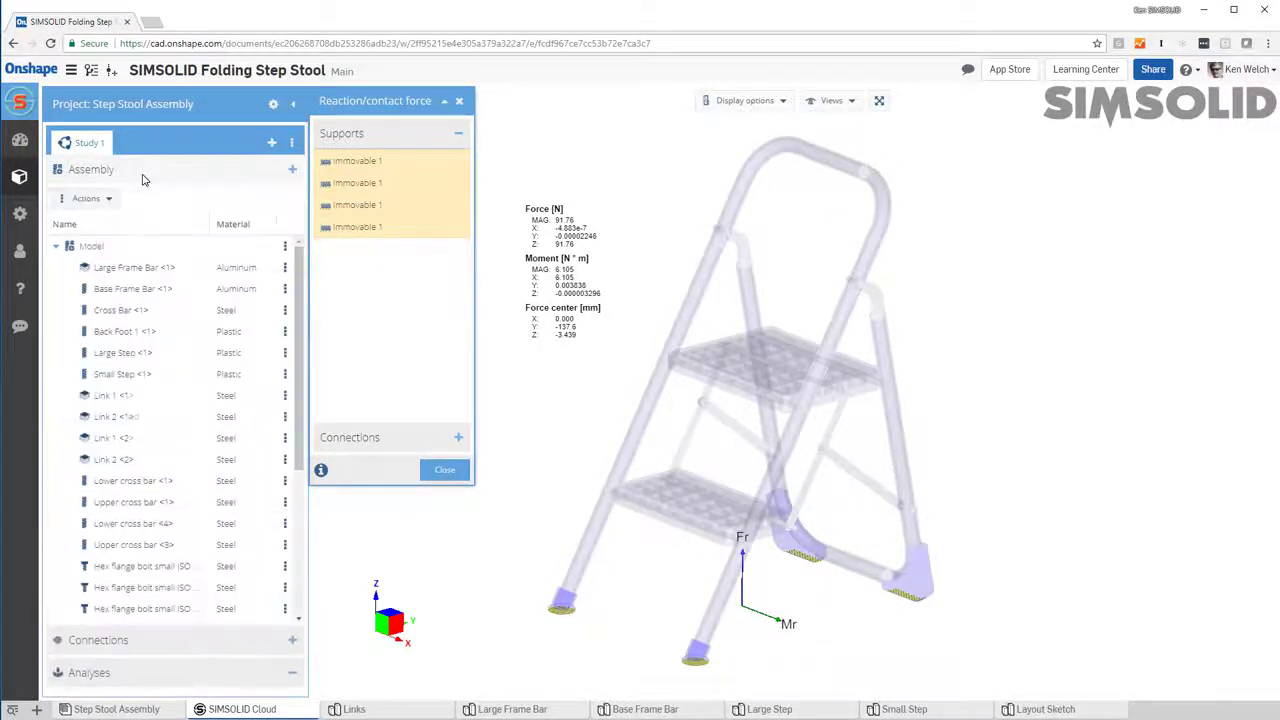
right_click(140, 250)
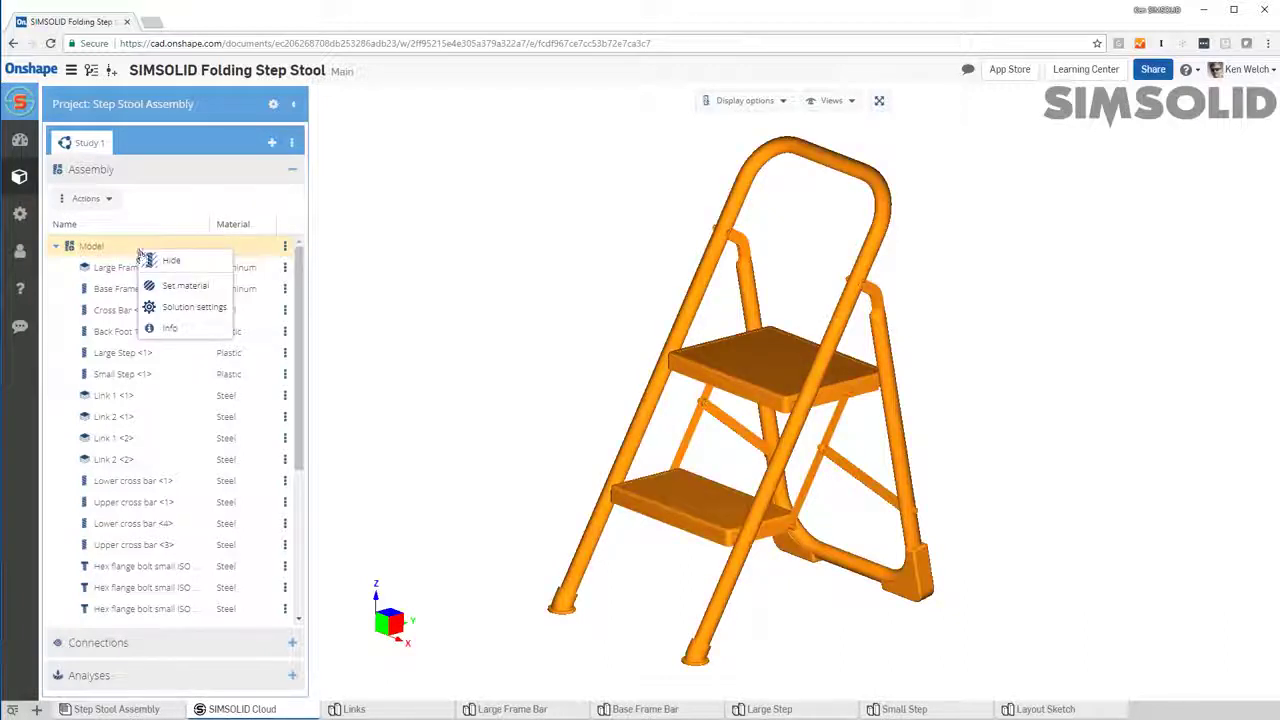
left_click(176, 328)
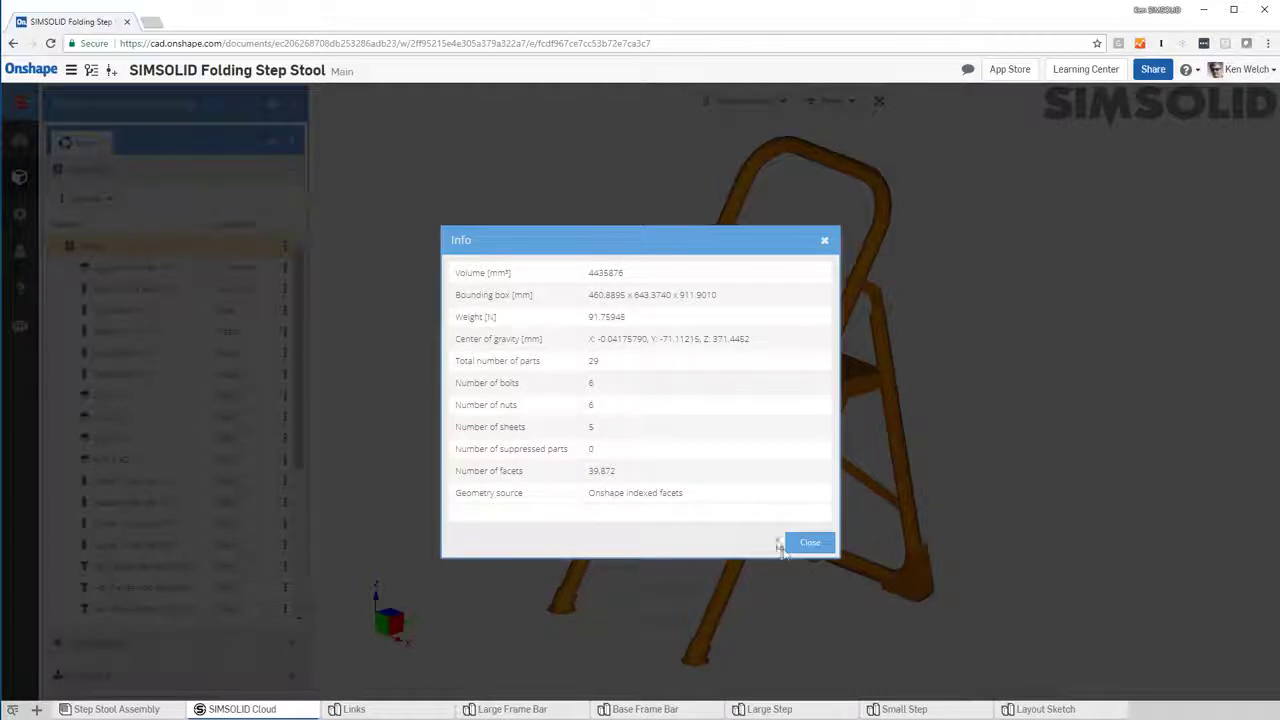
left_click(809, 546)
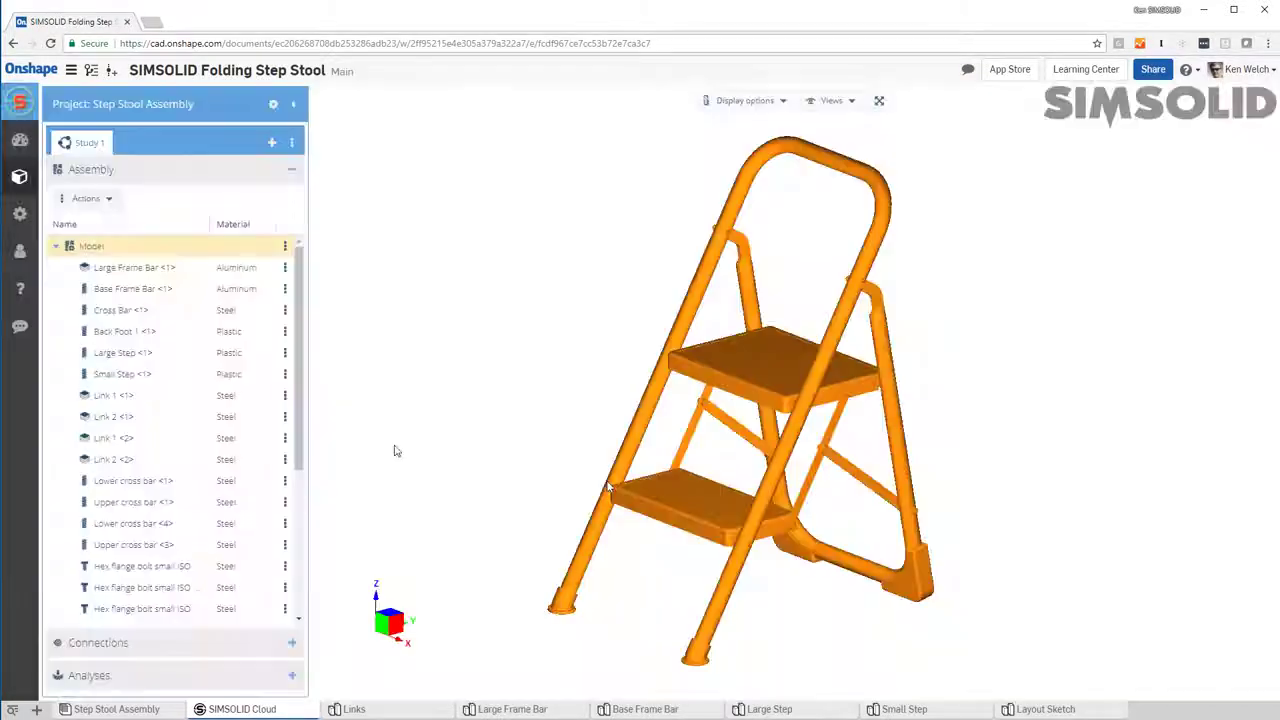
- Sum Structural 2's four support reactions to confirm a 500 N total
left_click(168, 676)
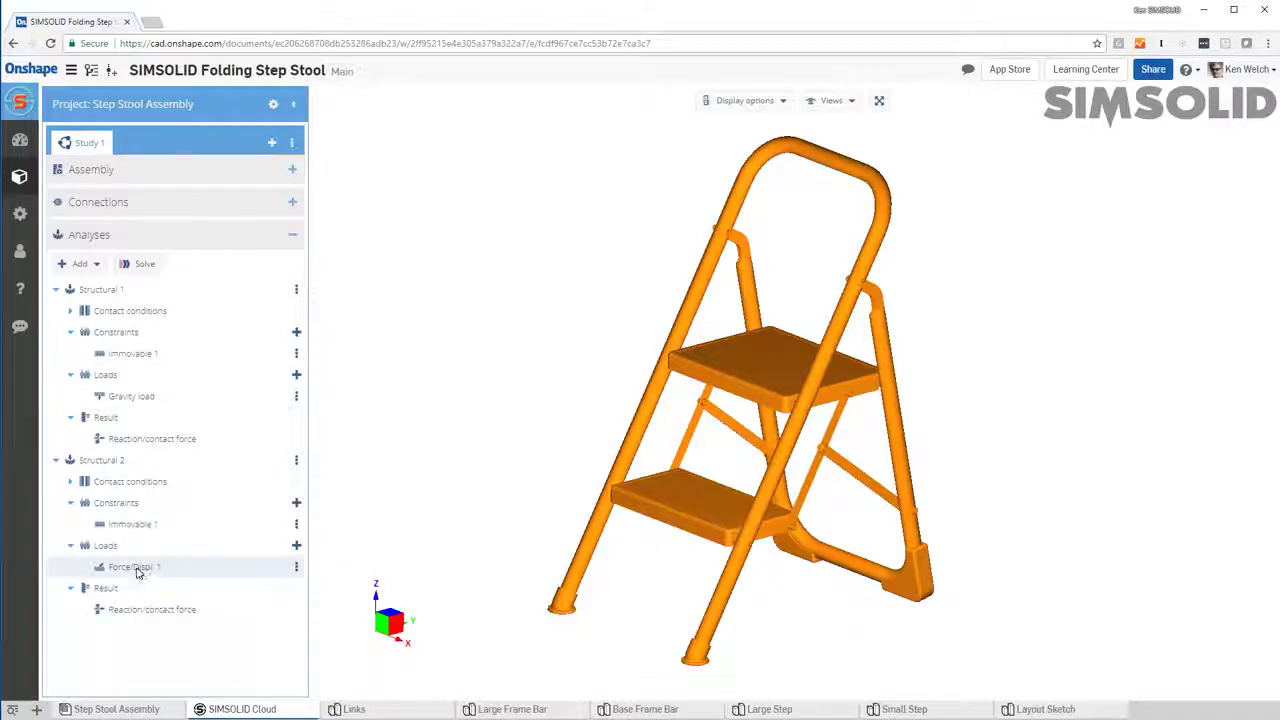
left_click(140, 610)
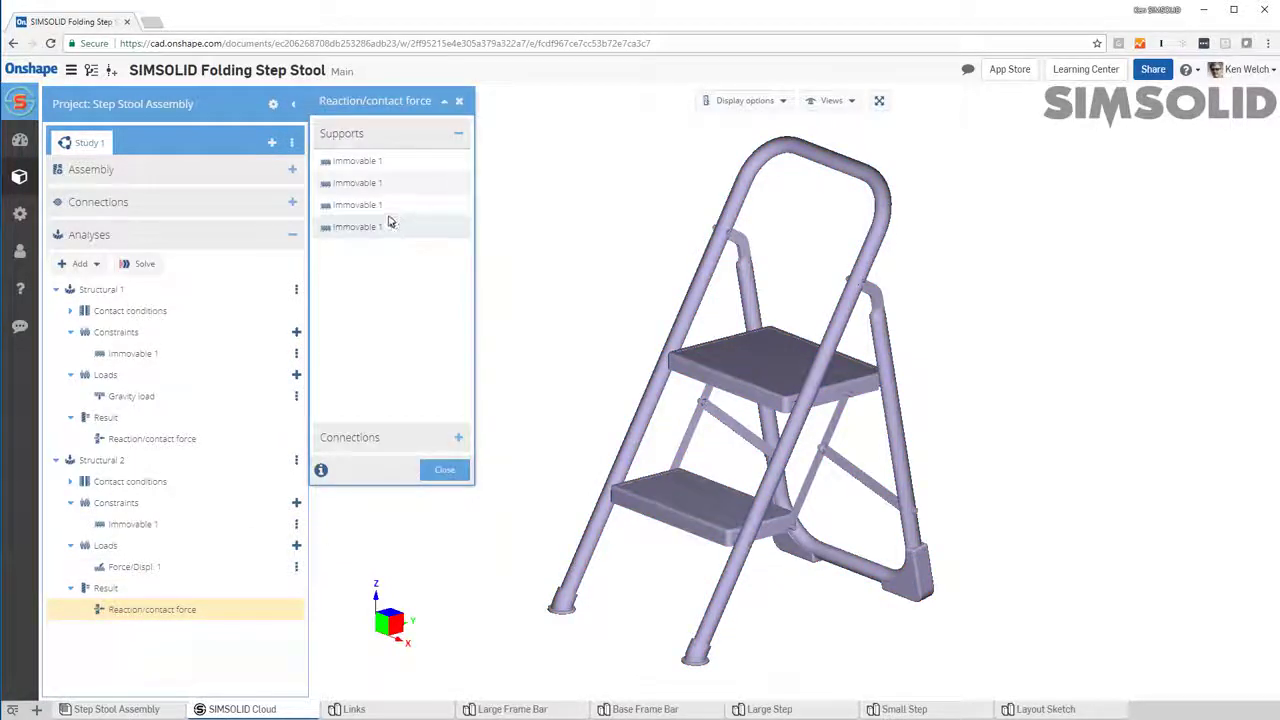
left_click(394, 162)
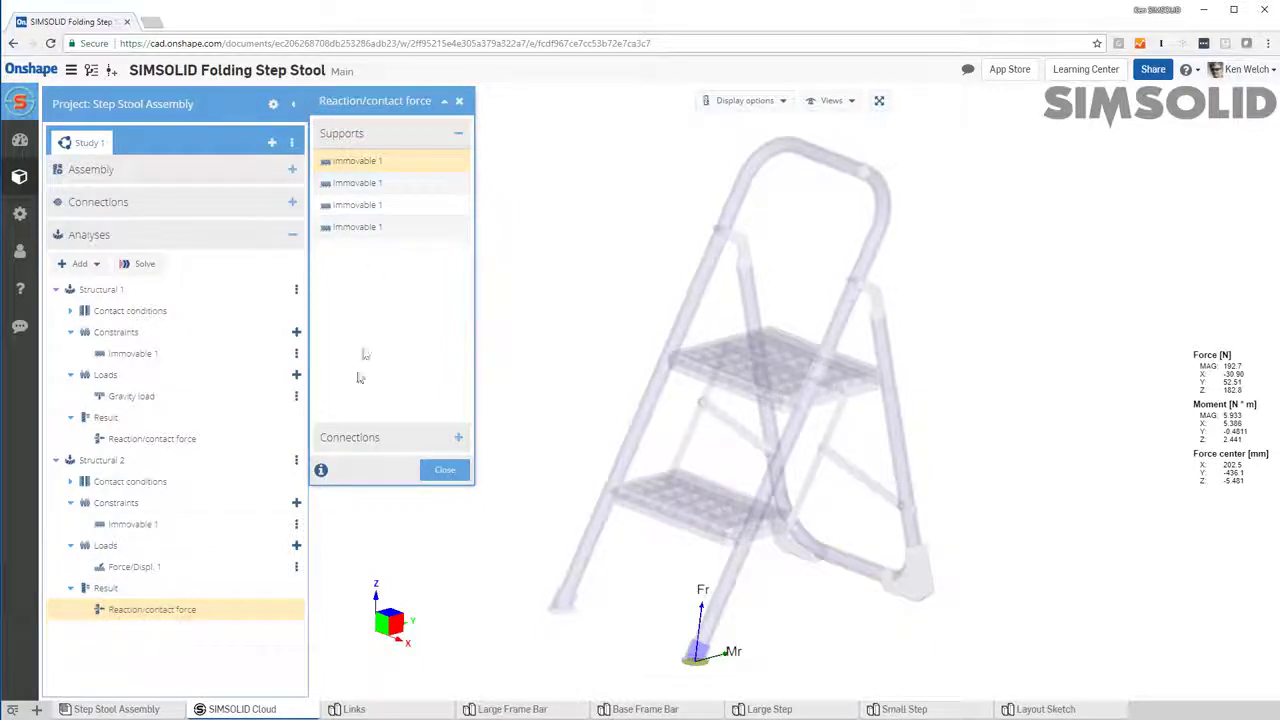
left_click(378, 228, "shift")
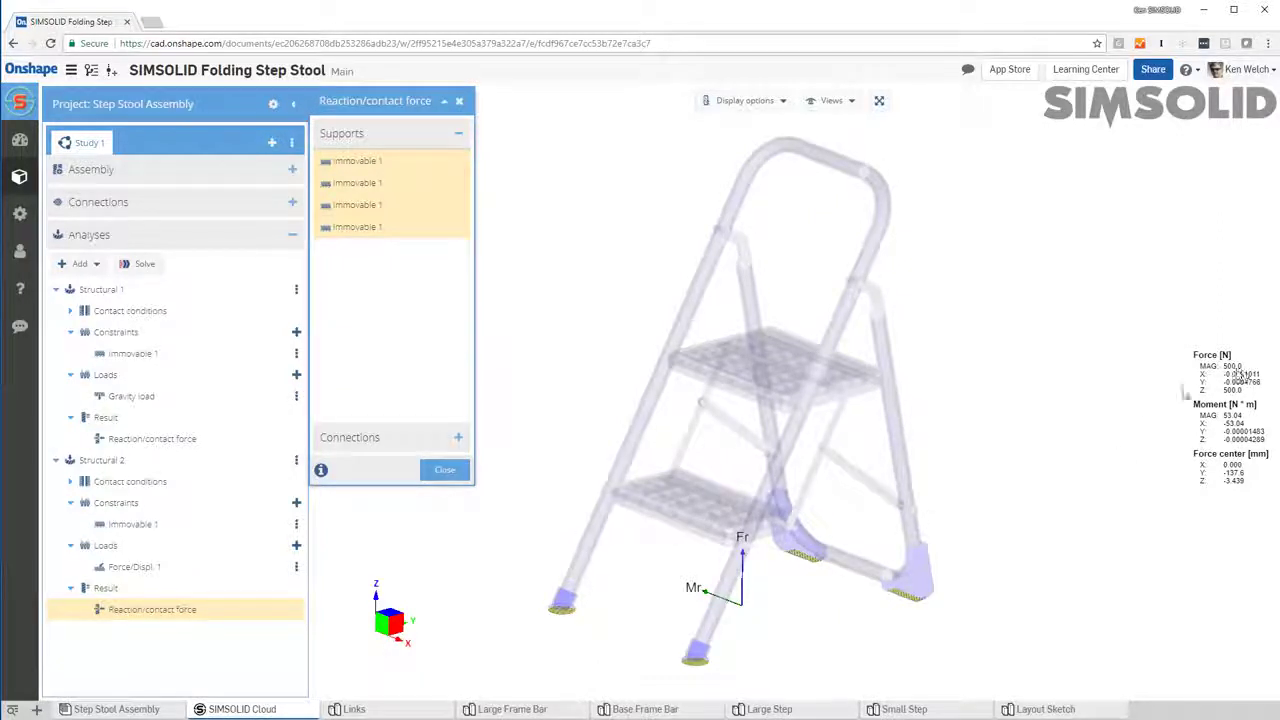
- Review the Force/Displ. 1 −500 N Z load on the small step without changes
left_click(447, 472)
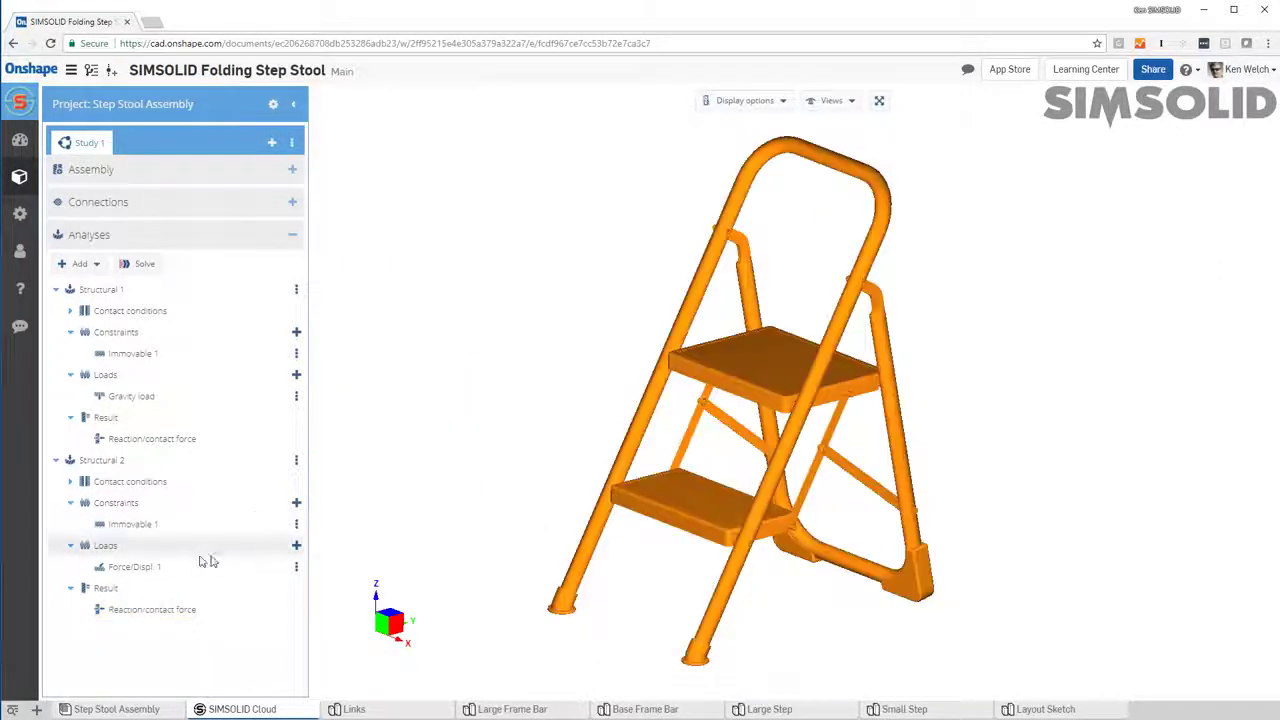
double_click(148, 569)
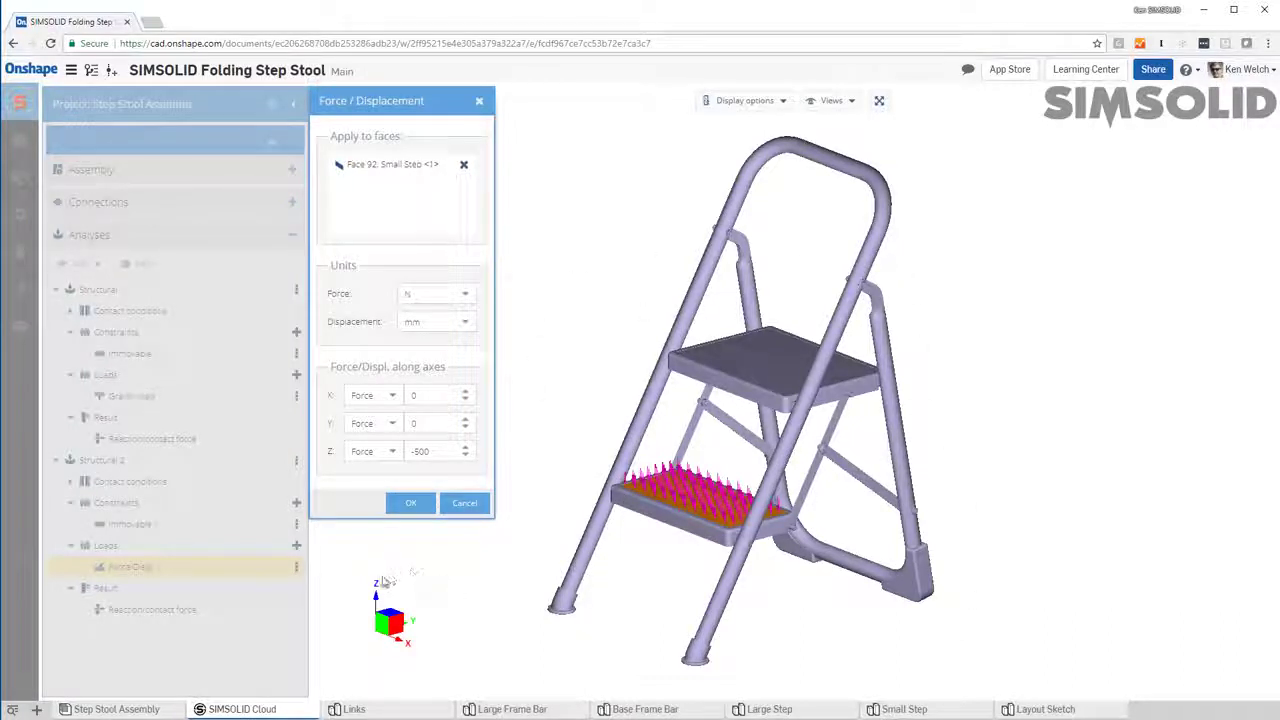
left_click(461, 504)
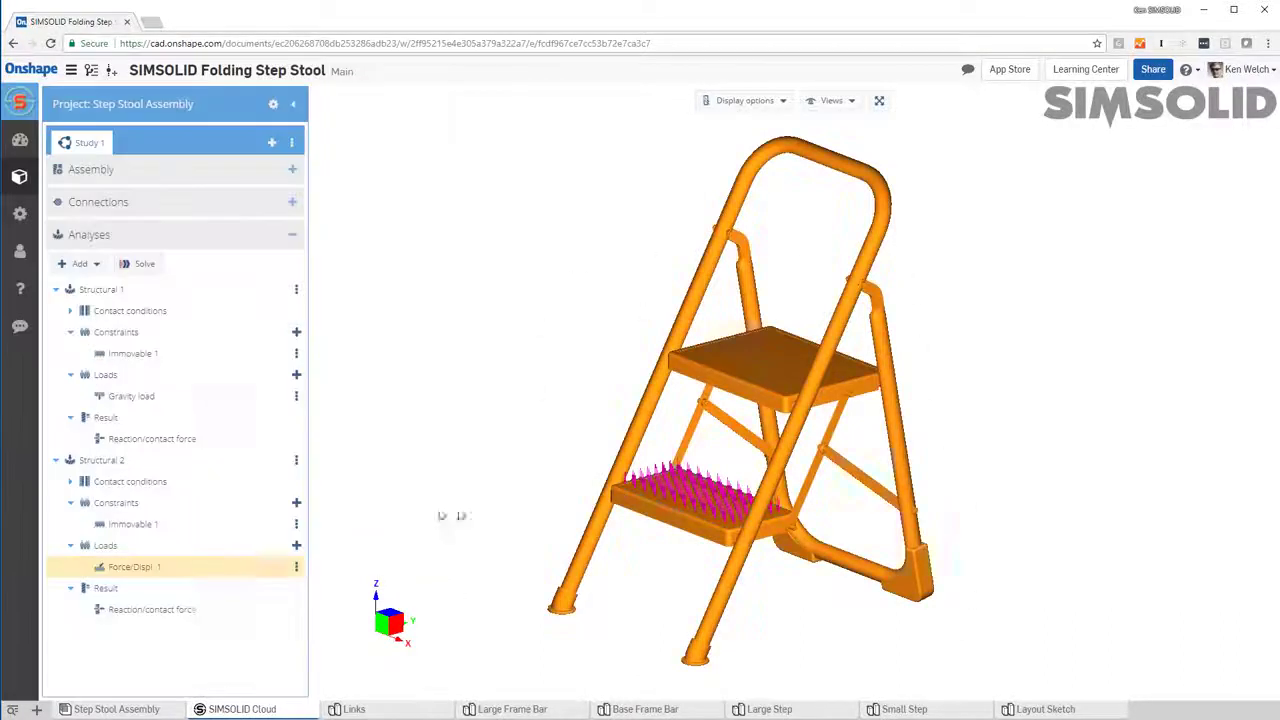
- Show Structural 2's reactions at connections 3, 4, 5, 7, 9 and 10
left_click(157, 612)
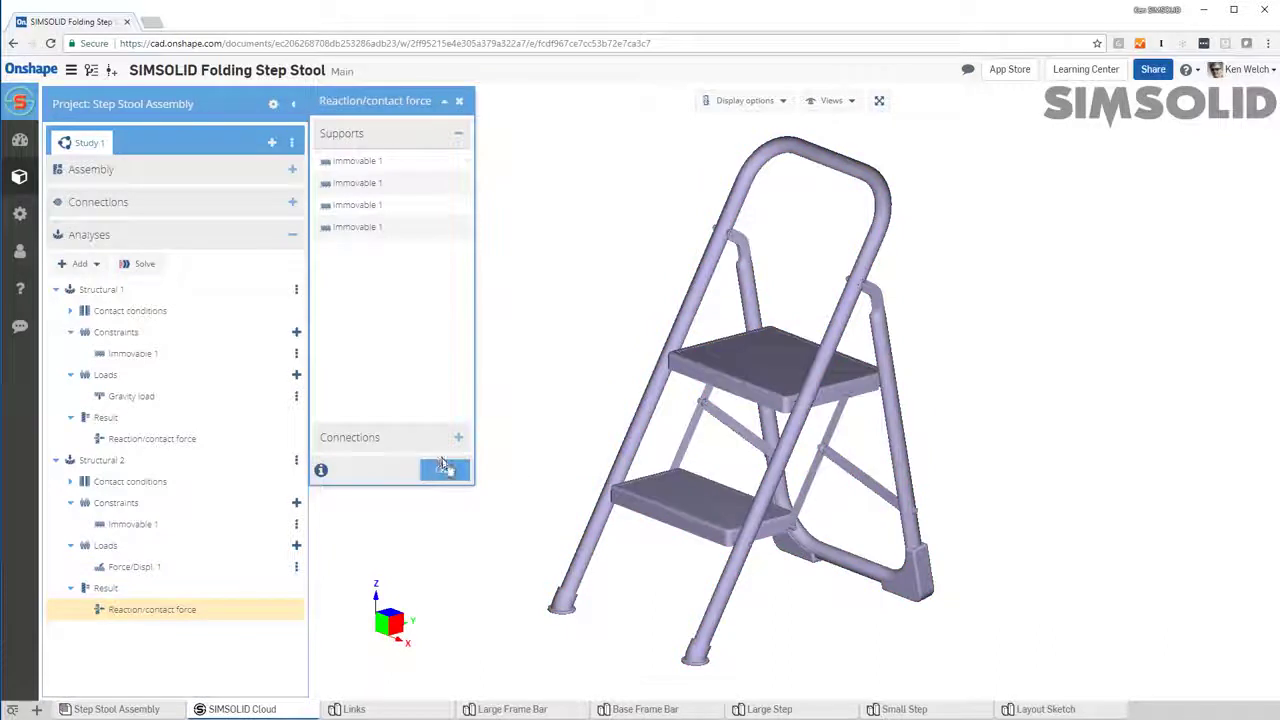
left_click(368, 440)
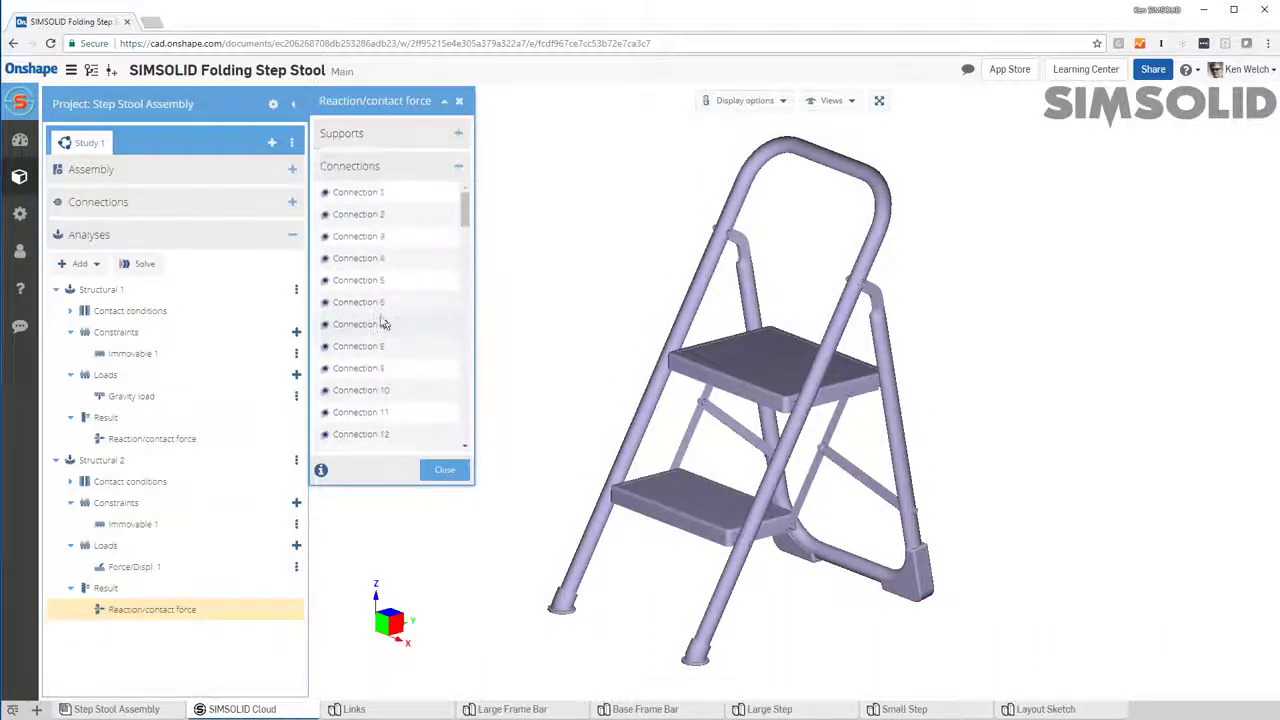
left_click(355, 237)
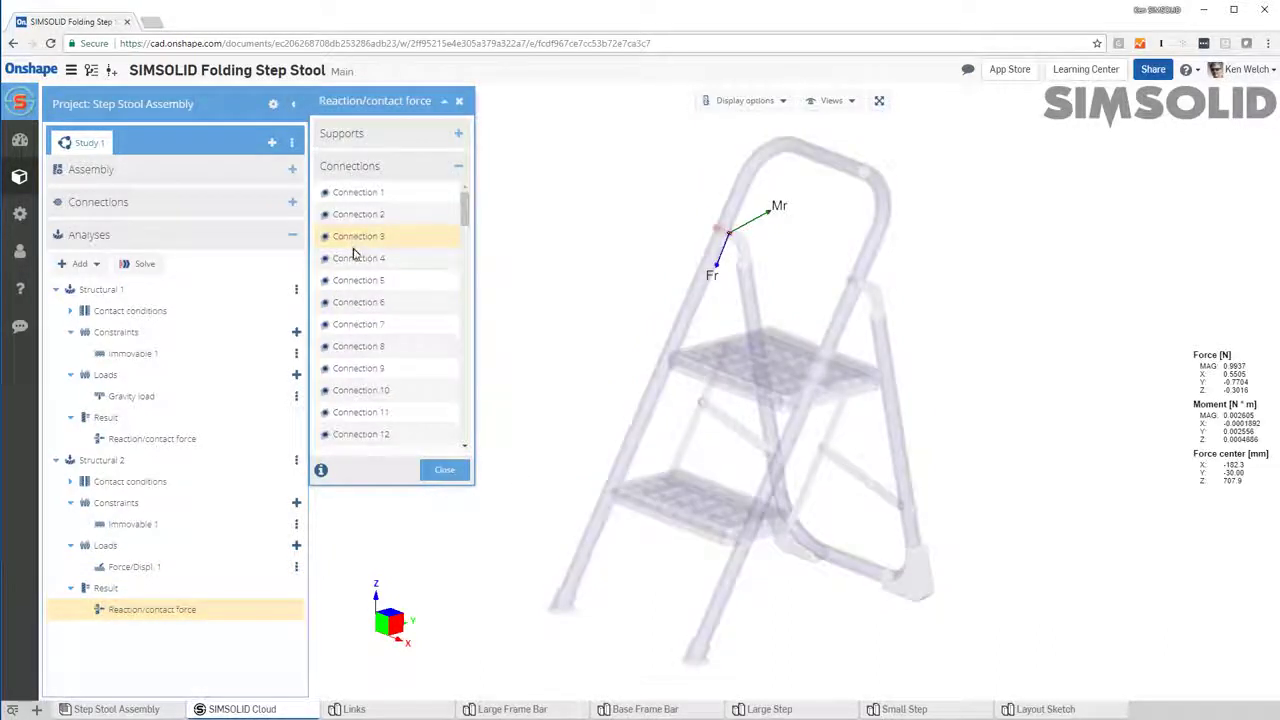
left_click(352, 258)
left_click(356, 280)
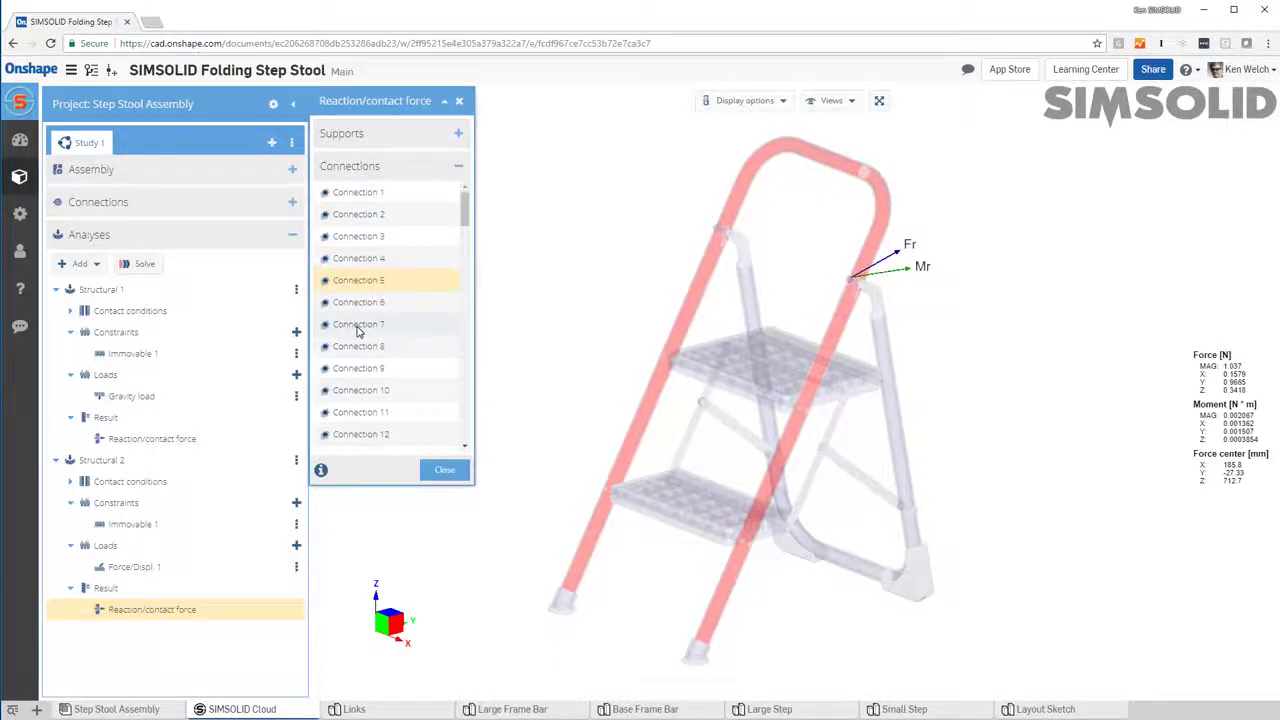
left_click(358, 326)
left_click(360, 368)
left_click(362, 390)
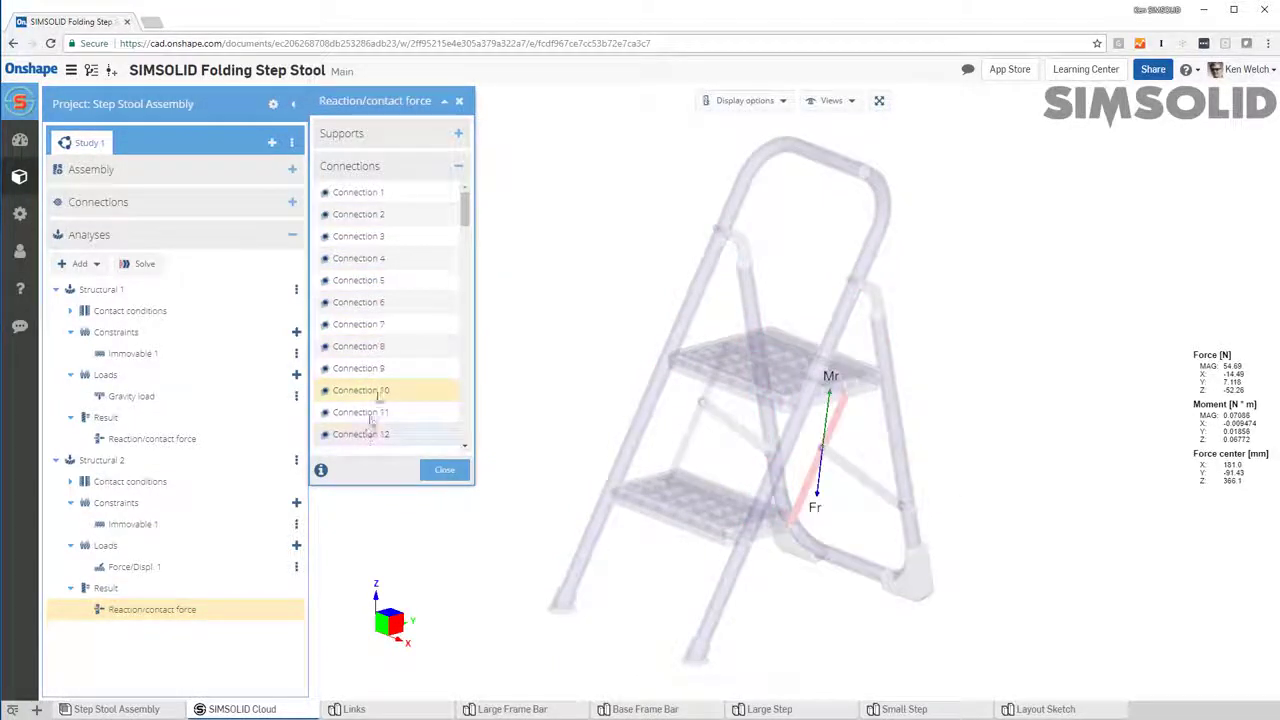
- Show reactions at connections 57, 58 and 8, the last about 10.19 N
scroll(370, 390, "down", 10)
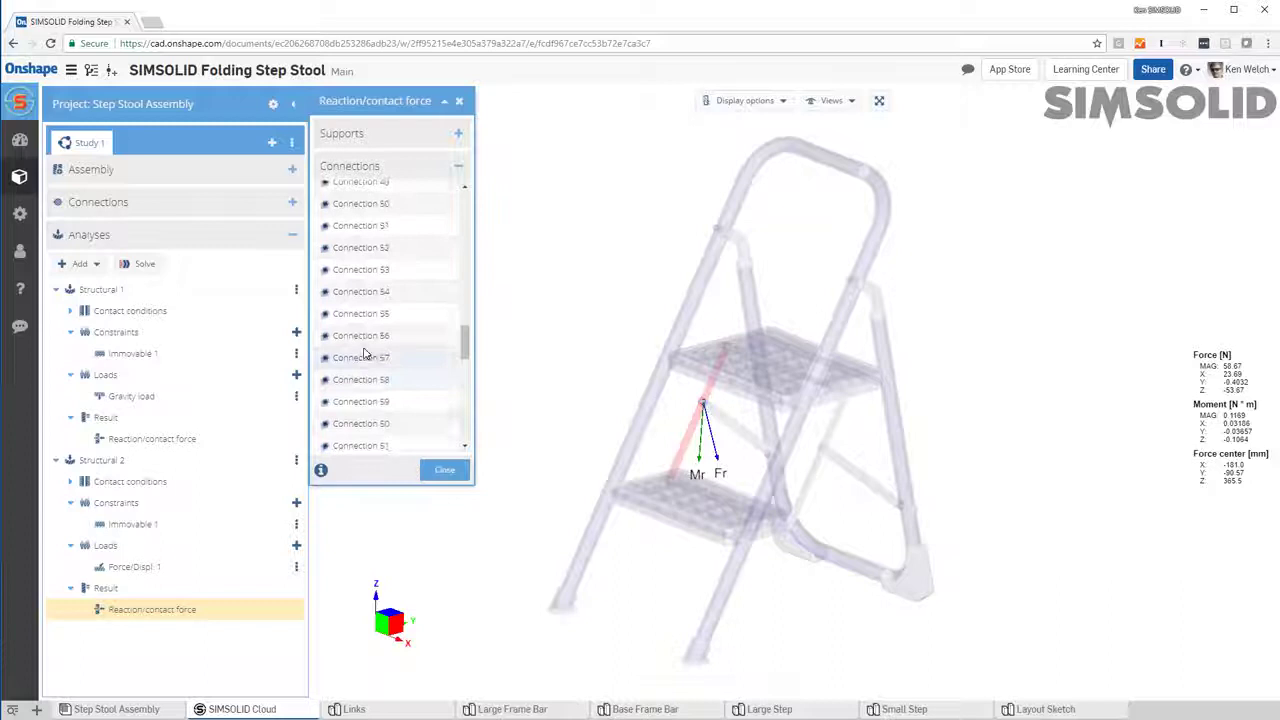
left_click(365, 357)
left_click(368, 380)
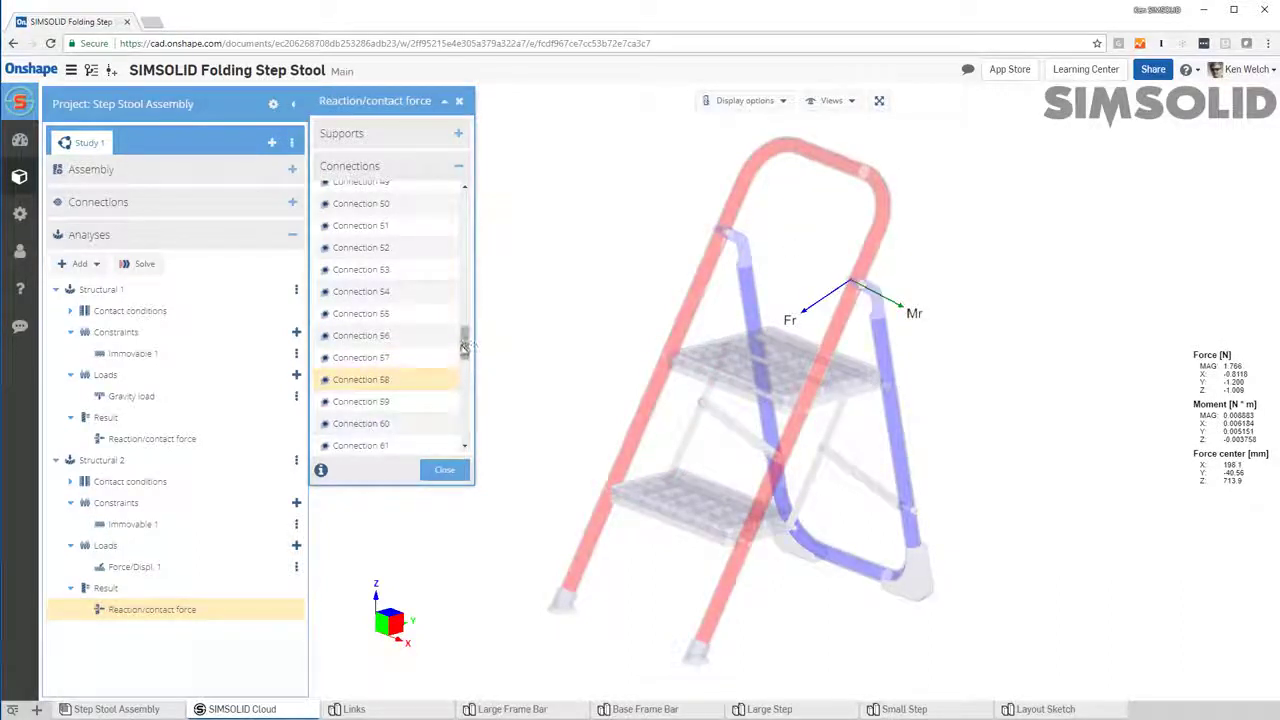
left_click_drag(464, 345, 460, 205)
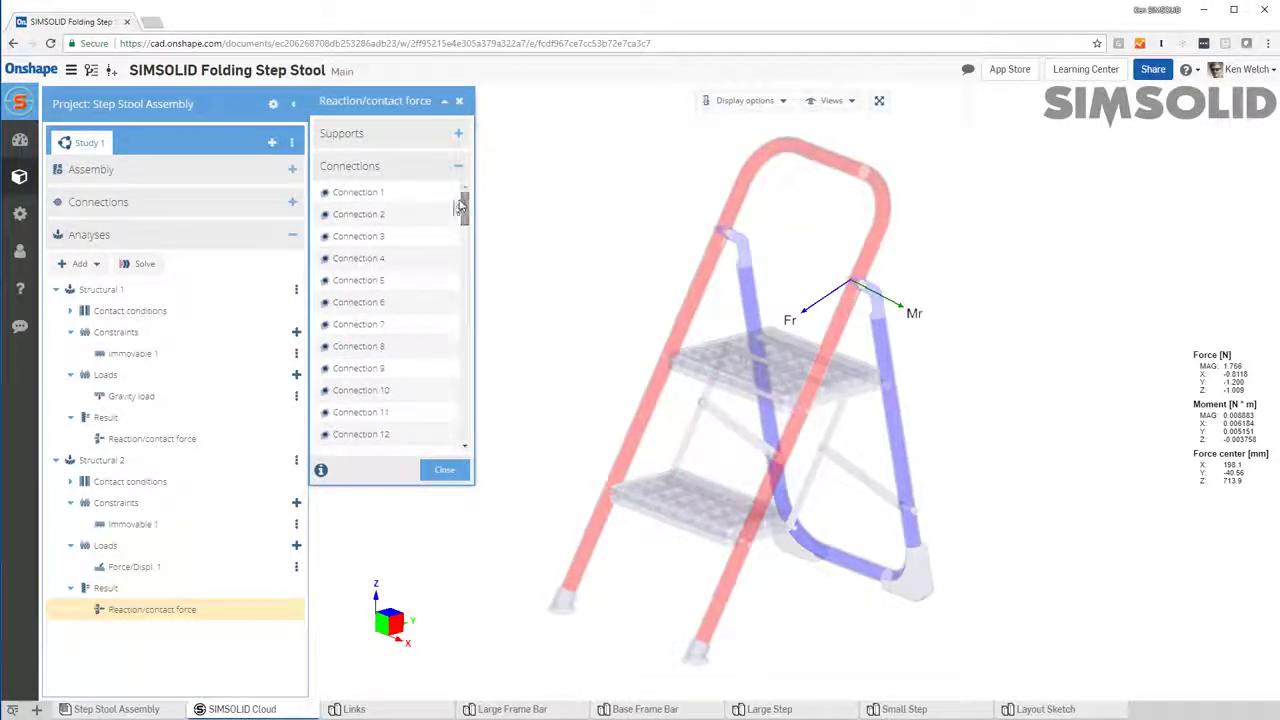
left_click(345, 346)
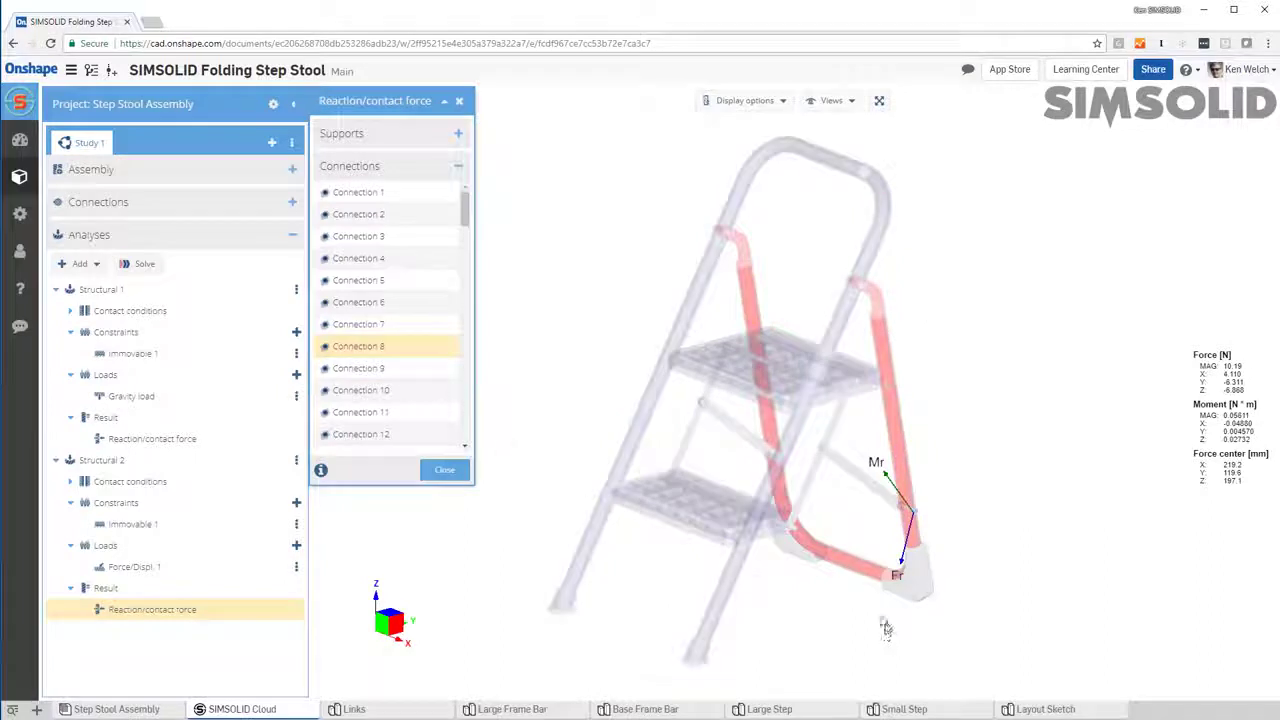
- Filter the connection list to the diagonal brace, then to its small pin
left_click(853, 472)
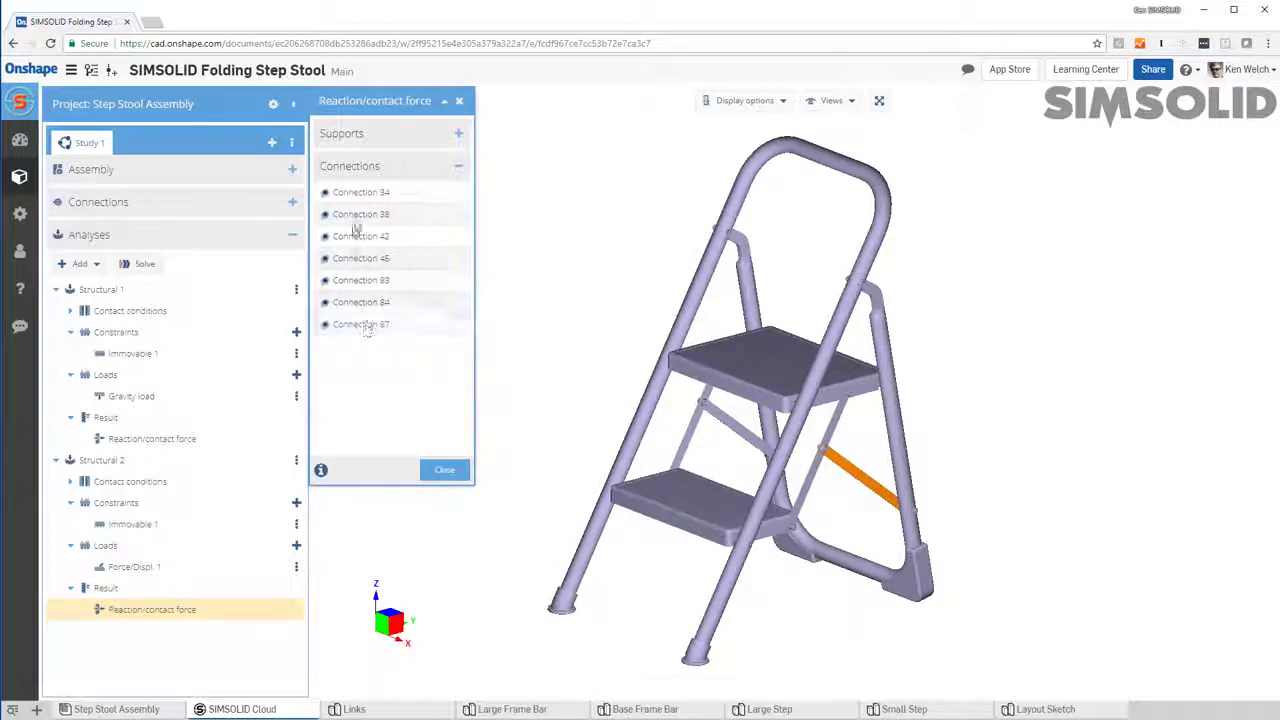
scroll(815, 510, "down", 3)
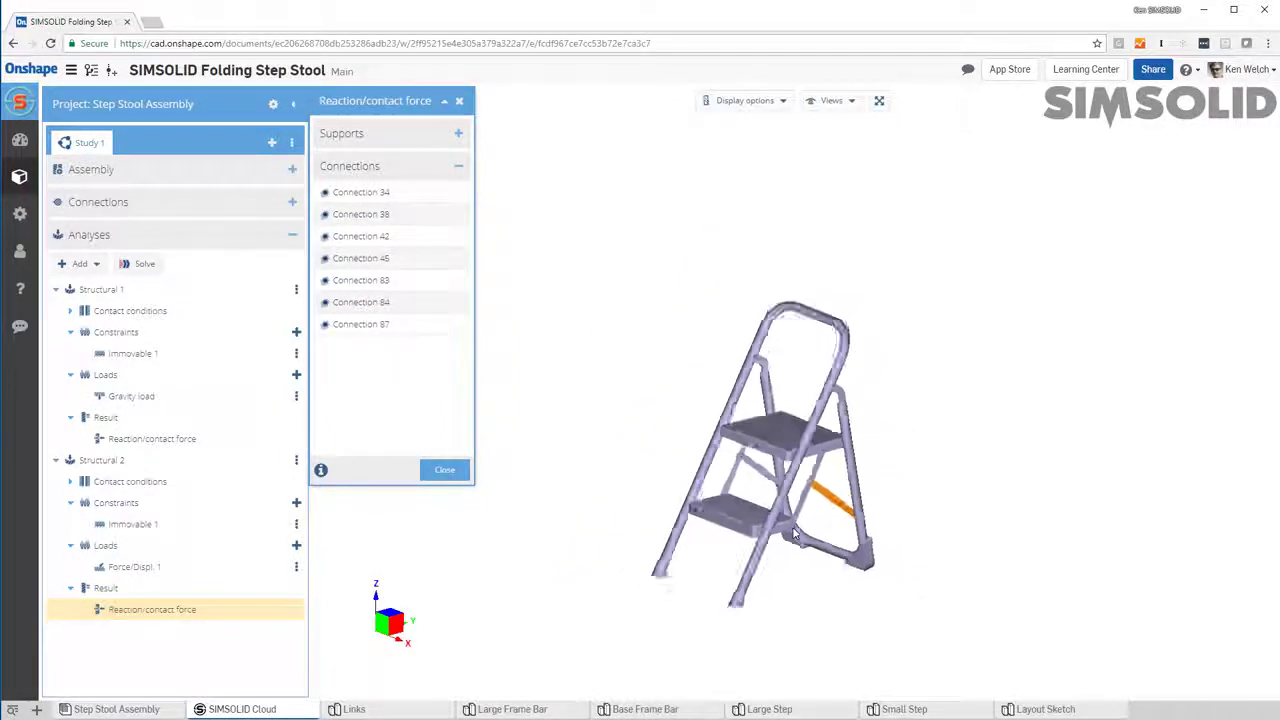
scroll(797, 540, "up", 5)
scroll(797, 540, "up", 5)
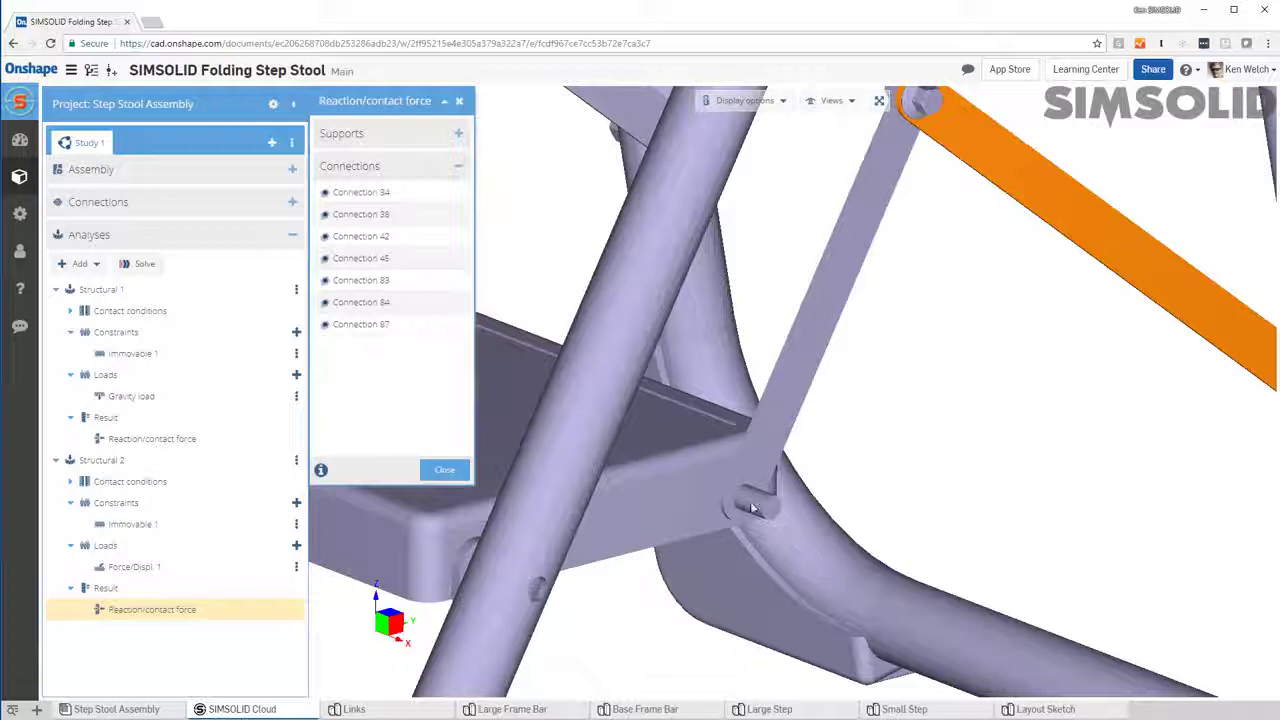
left_click(753, 508)
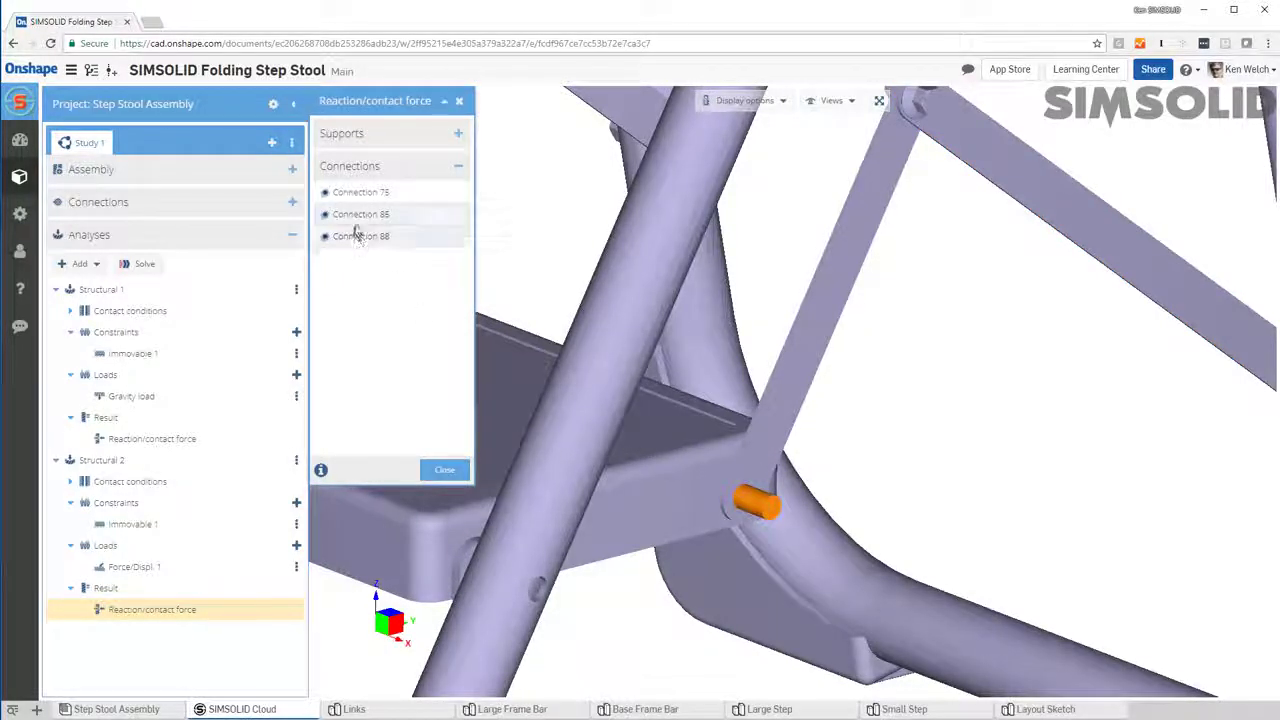
- Check connections 75 and 88, then show Connection 85's 153.3 N reaction arrows
left_click(357, 194)
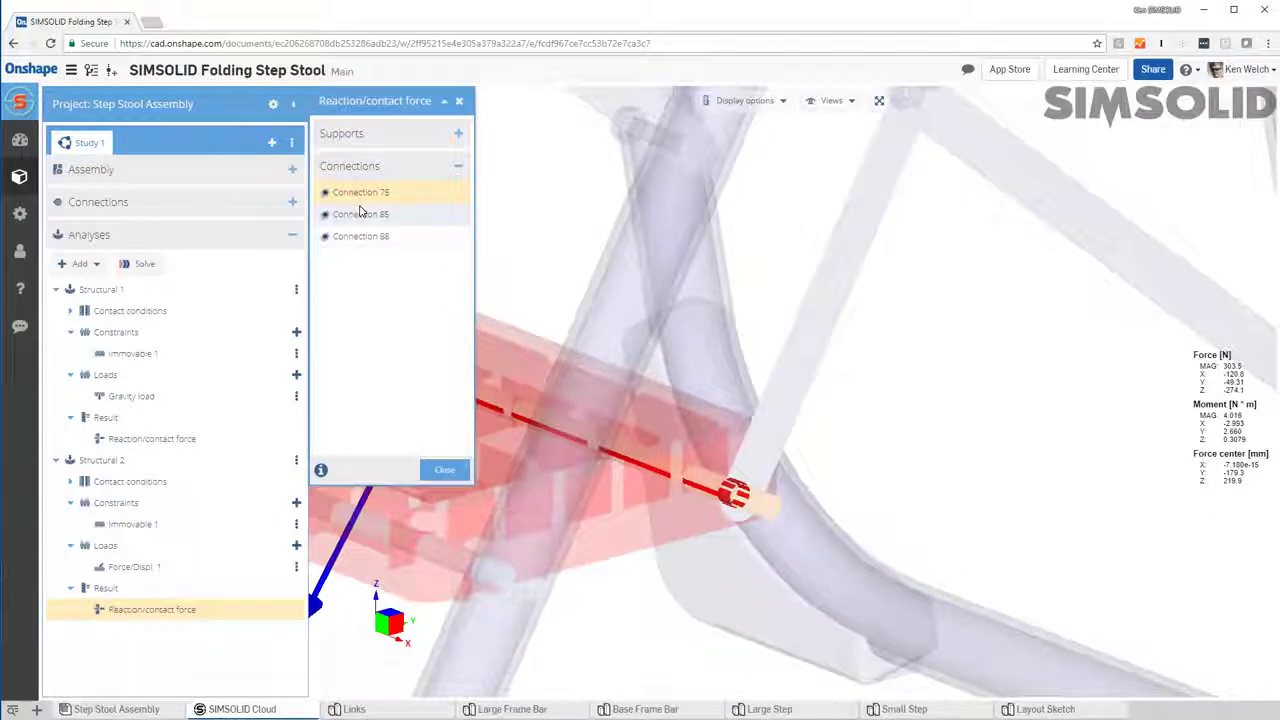
left_click(360, 212)
left_click(361, 238)
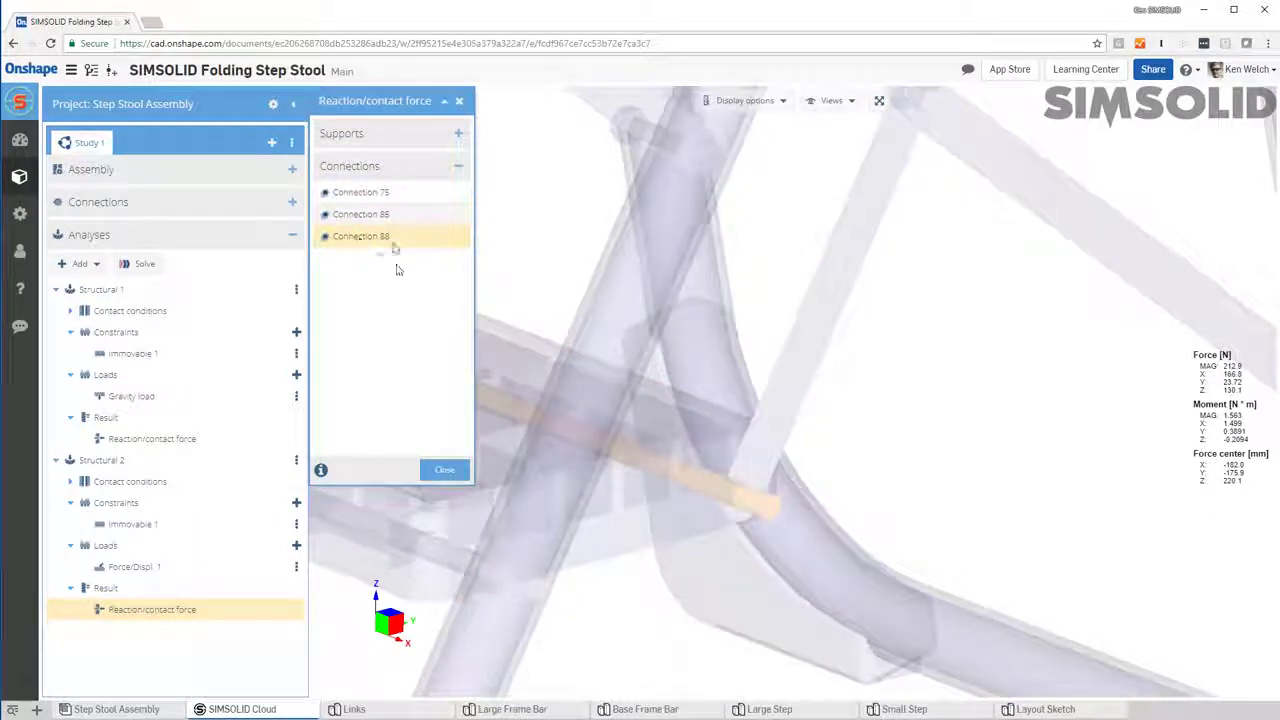
left_click(386, 214)
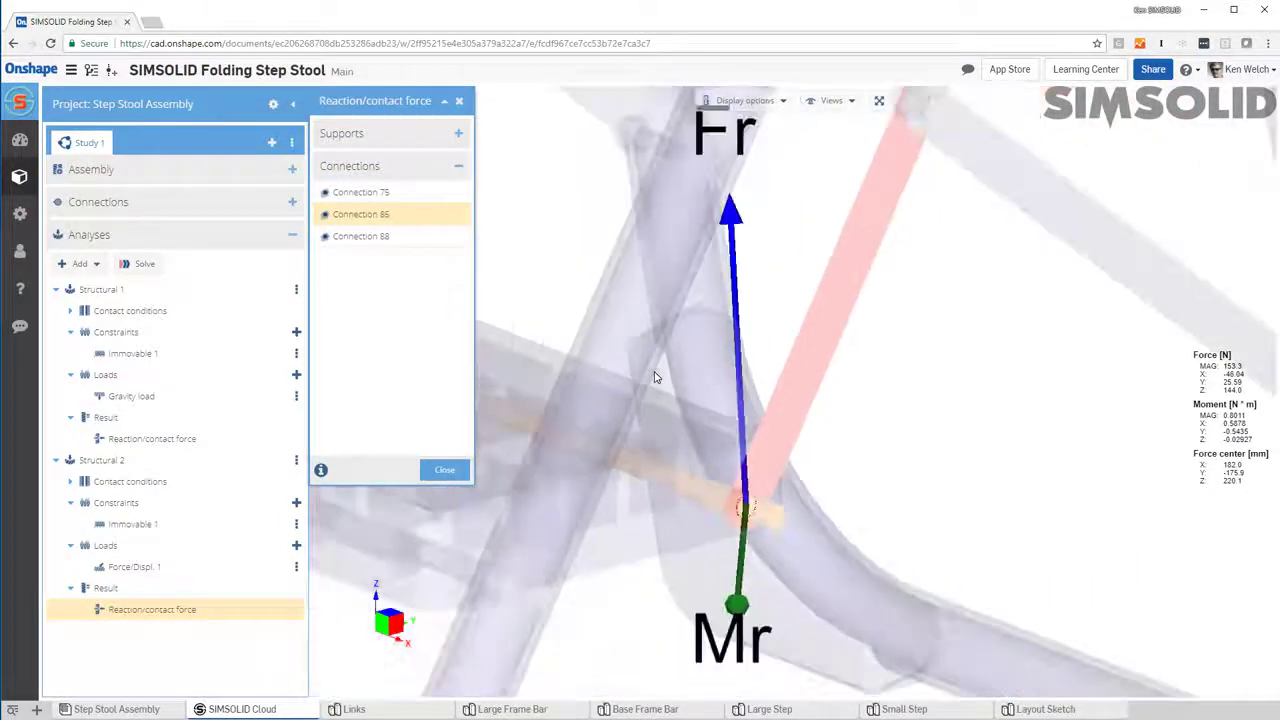
scroll(655, 377, "down", 3)
scroll(632, 409, "down", 2)
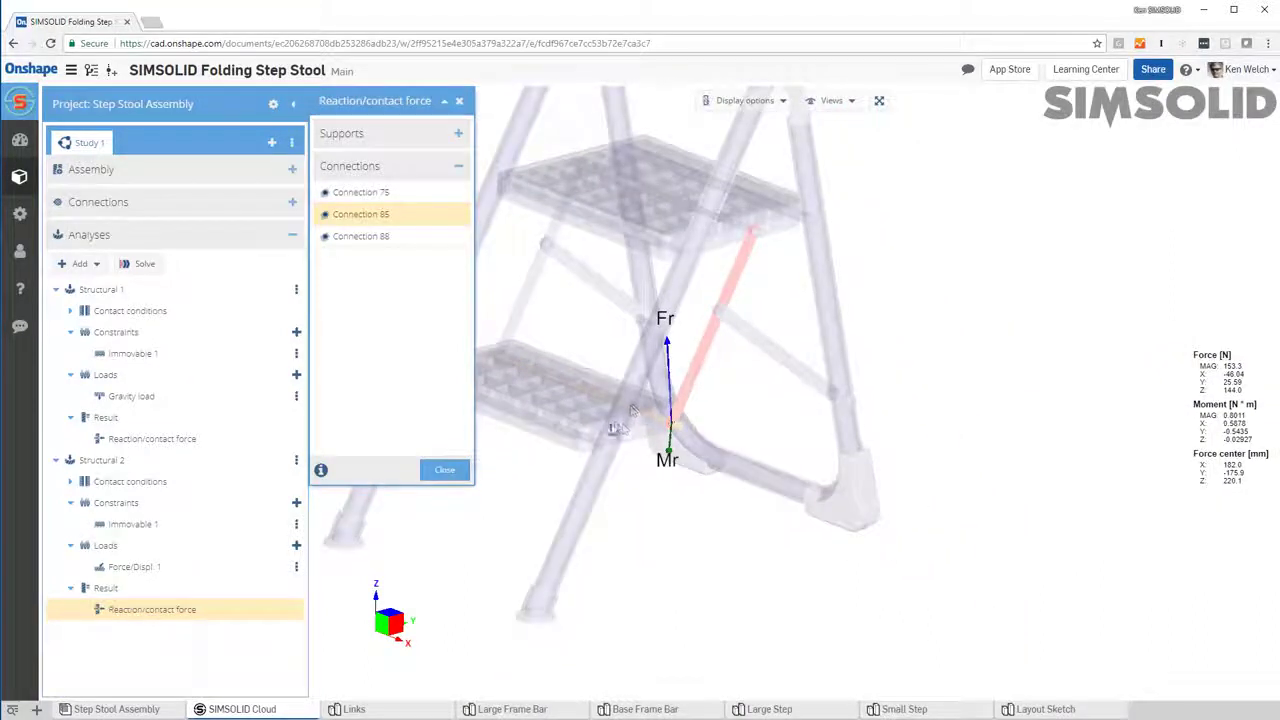
left_click_drag(632, 409, 1091, 437)
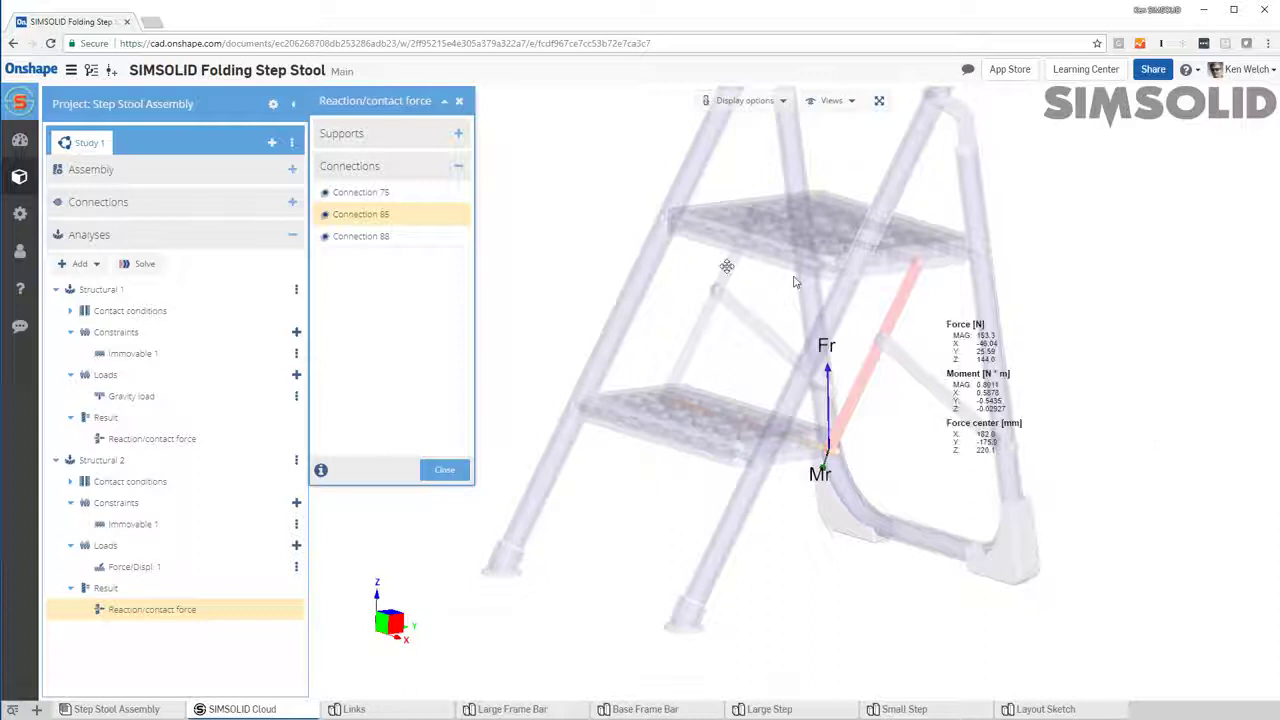